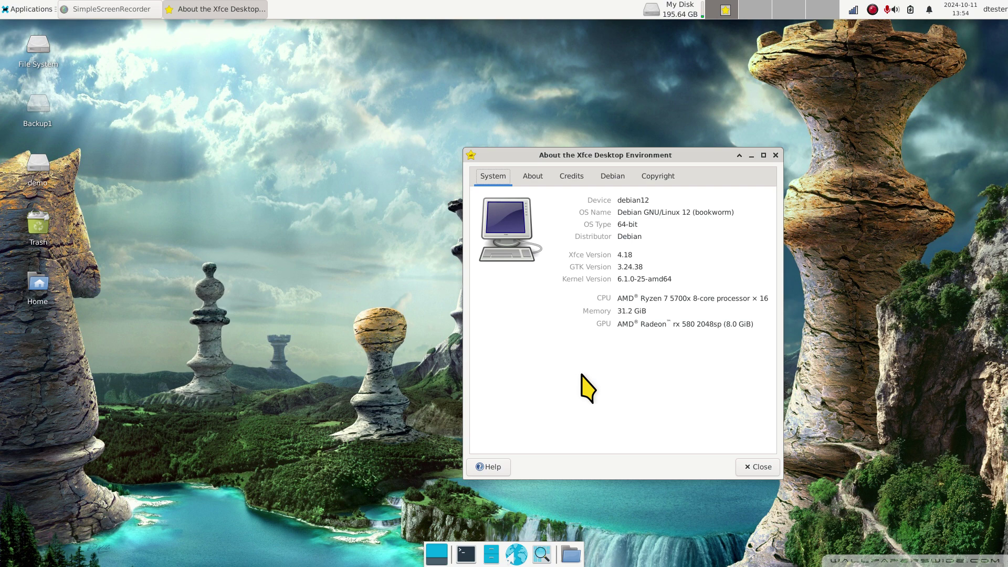
Step: Close the About the Xfce Desktop Environment window
click(775, 155)
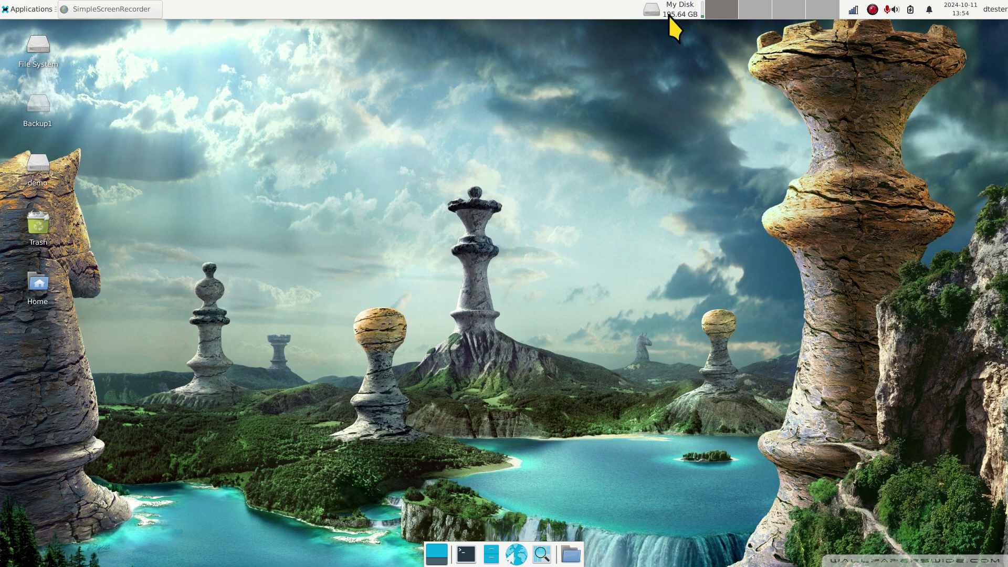
Step: Remove the My Disk free-space item from the top panel and confirm the removal
mouse_move(668, 15)
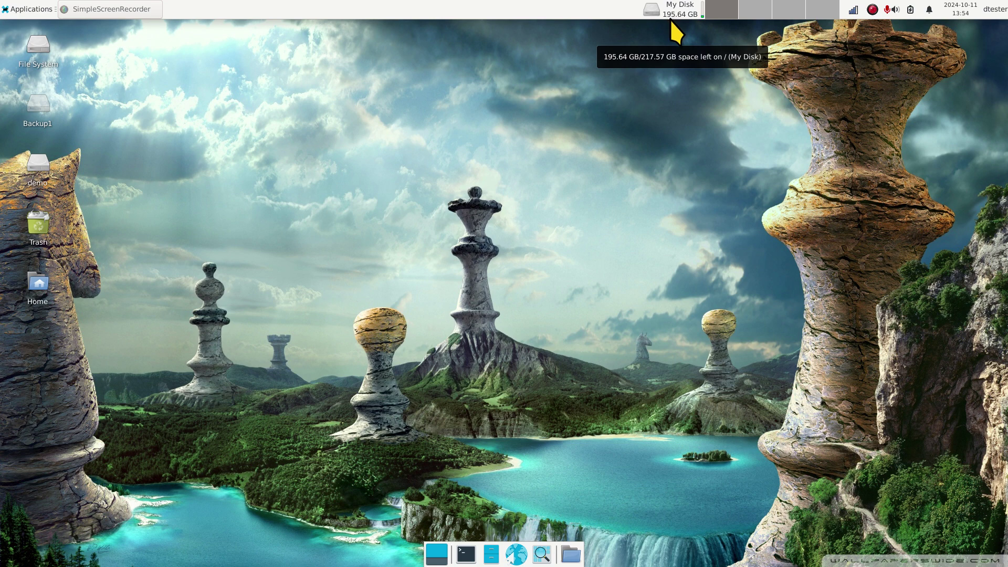
right_click(670, 18)
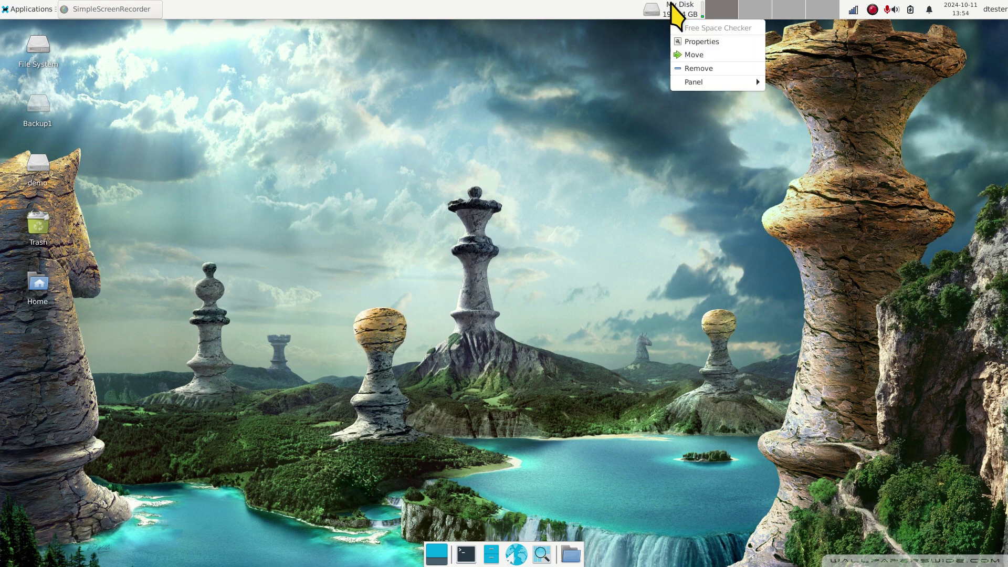
click(689, 70)
click(552, 318)
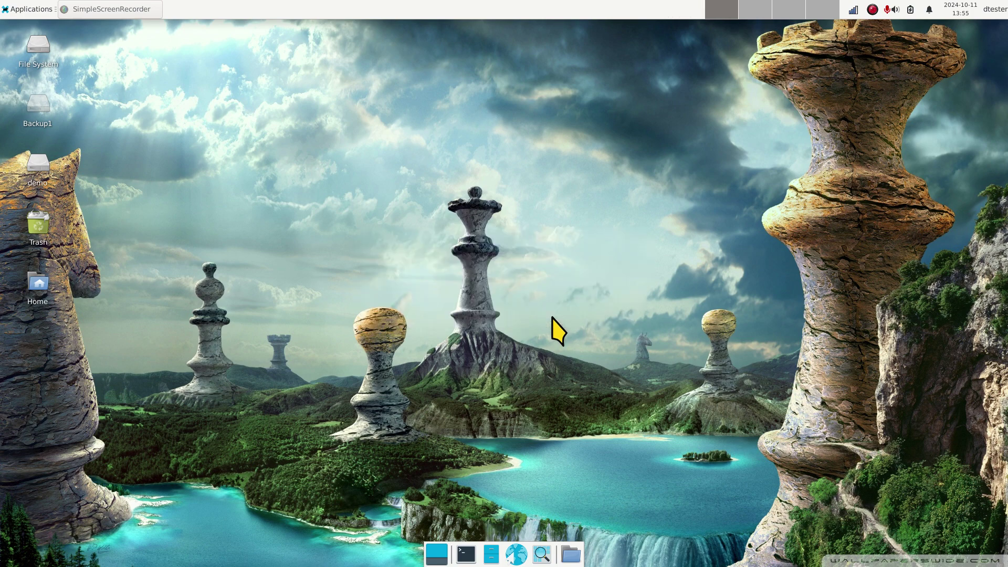
Step: Open Panel Preferences for Panel 1, check the row size, and close it
right_click(495, 5)
mouse_move(526, 83)
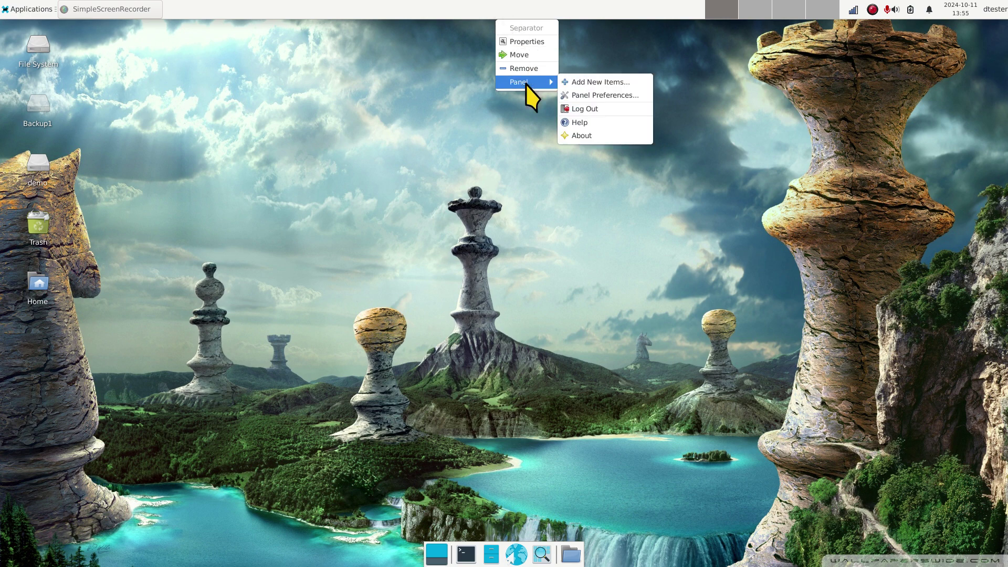
click(600, 96)
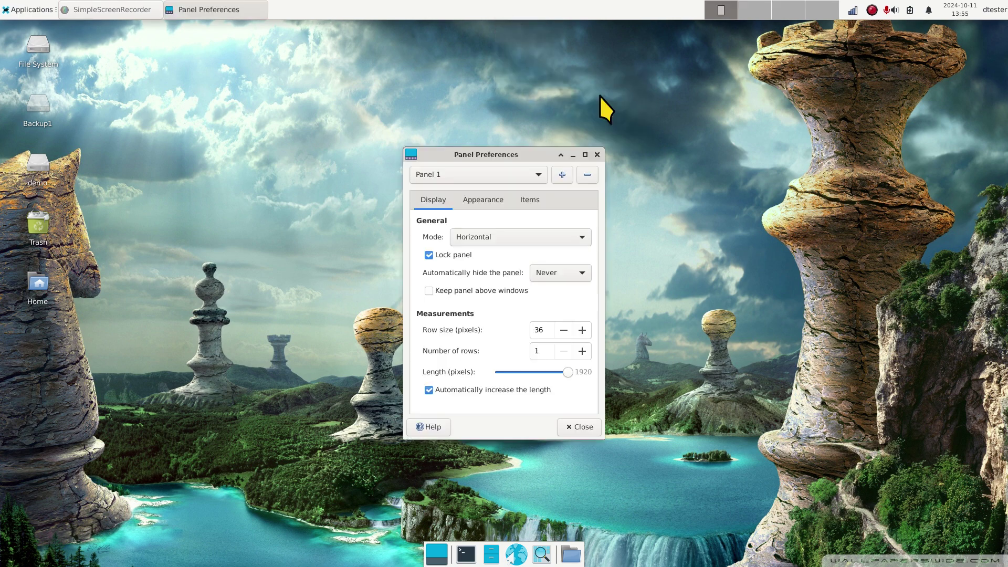
double_click(543, 331)
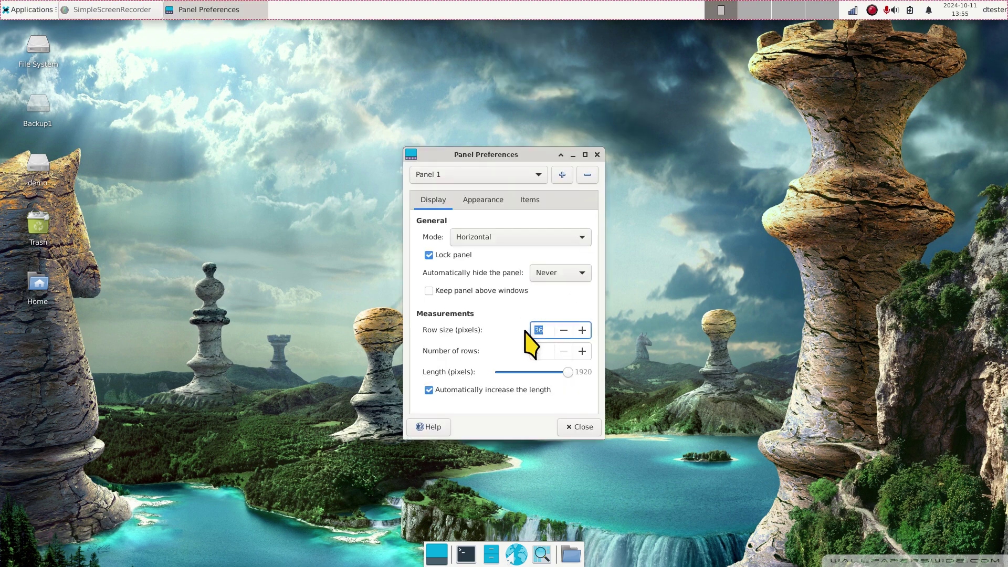
click(569, 430)
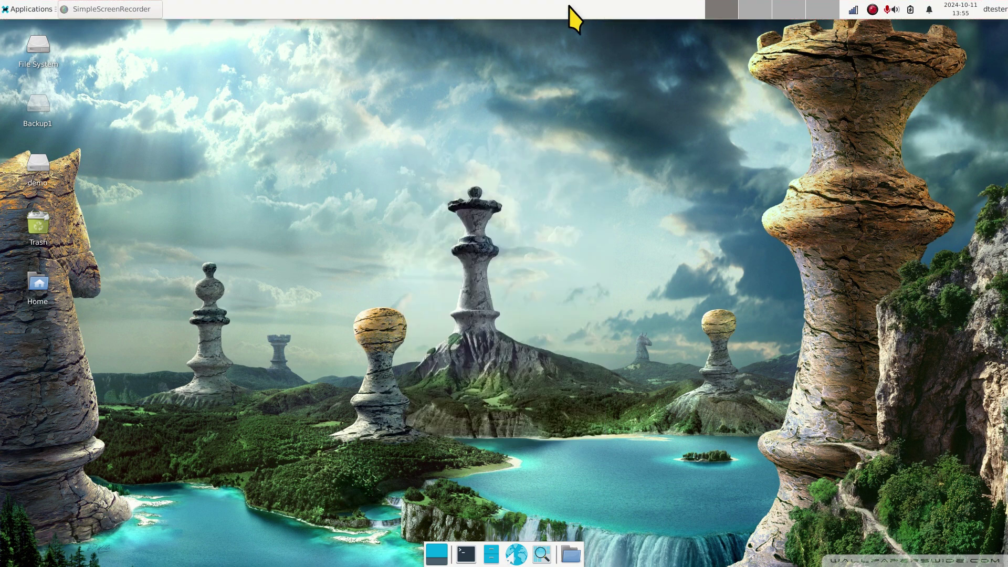
Step: Drag Free Space Checker from Add New Items onto the top panel, then close the list
right_click(561, 5)
mouse_move(593, 83)
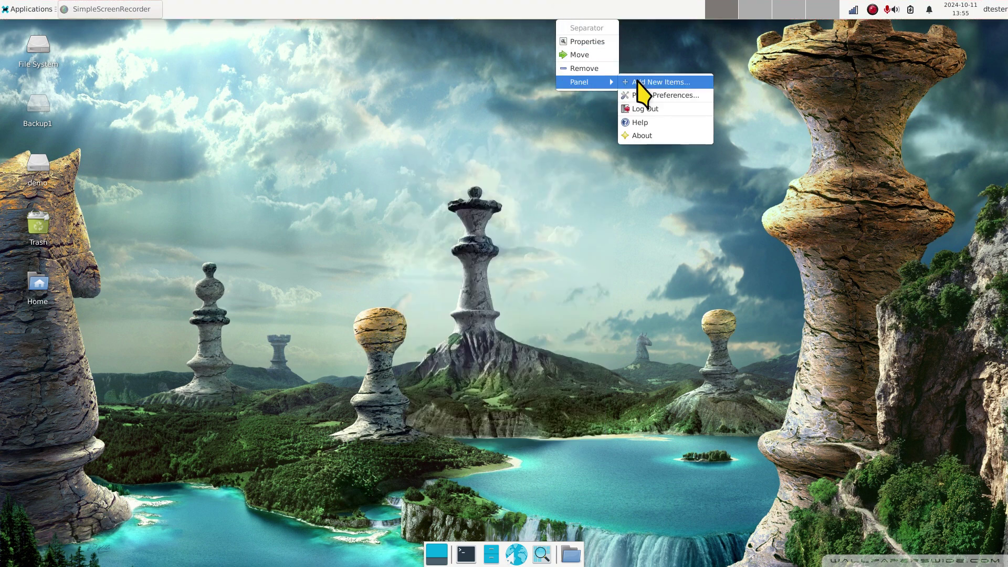
click(637, 80)
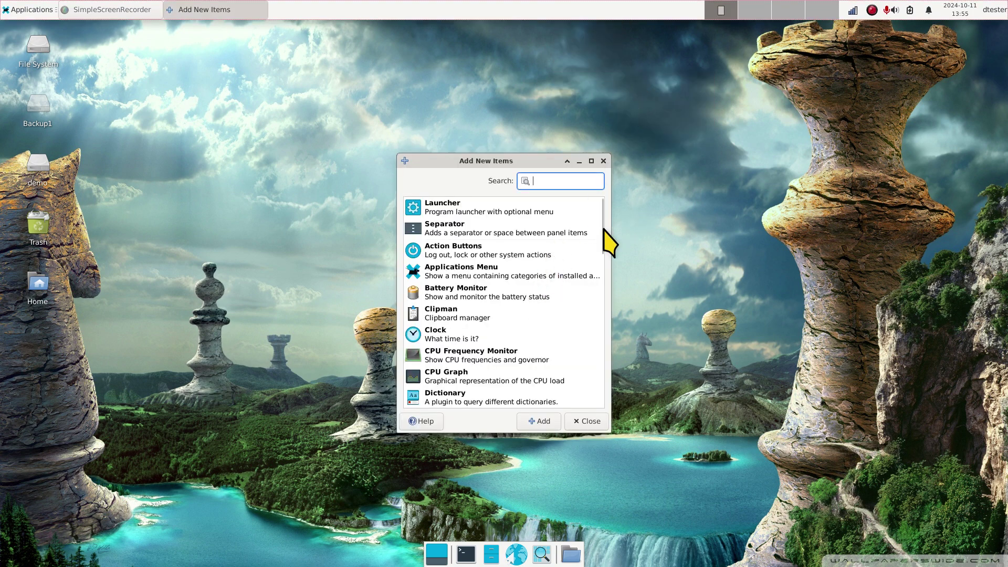
drag(603, 231, 602, 284)
click(439, 277)
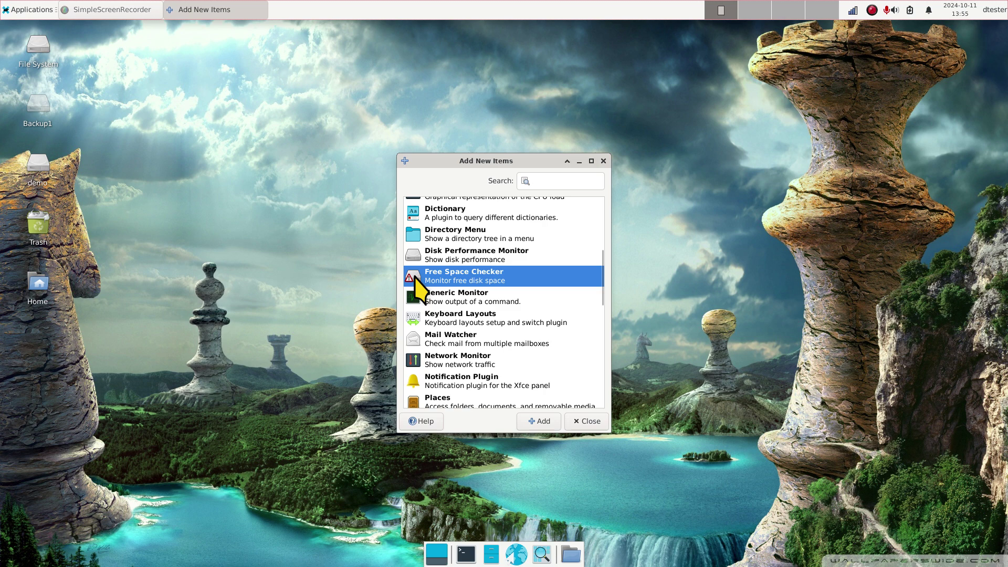
drag(415, 283, 649, 6)
click(604, 160)
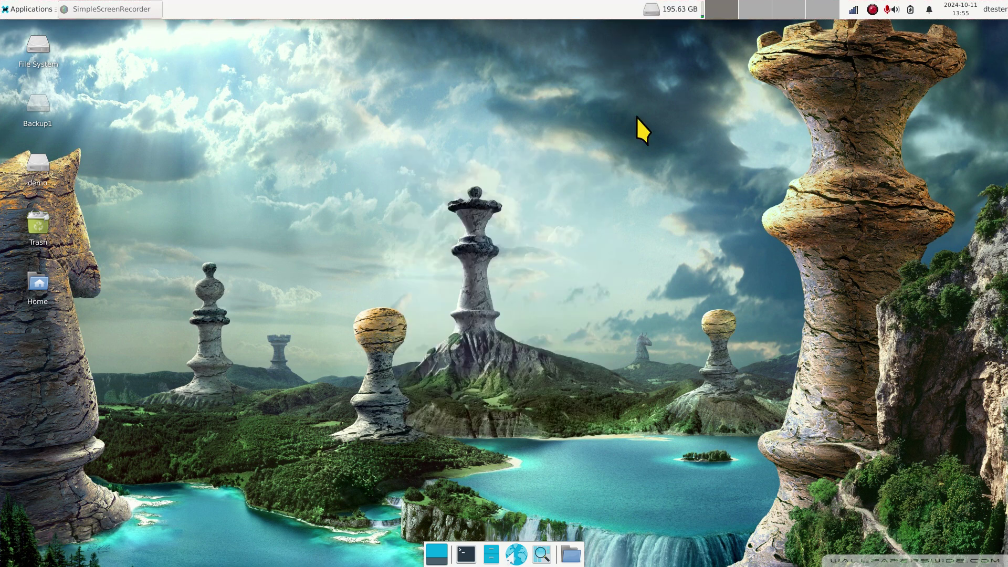
Step: In the Free Space Checker properties, set the warning limit to 6%
right_click(674, 11)
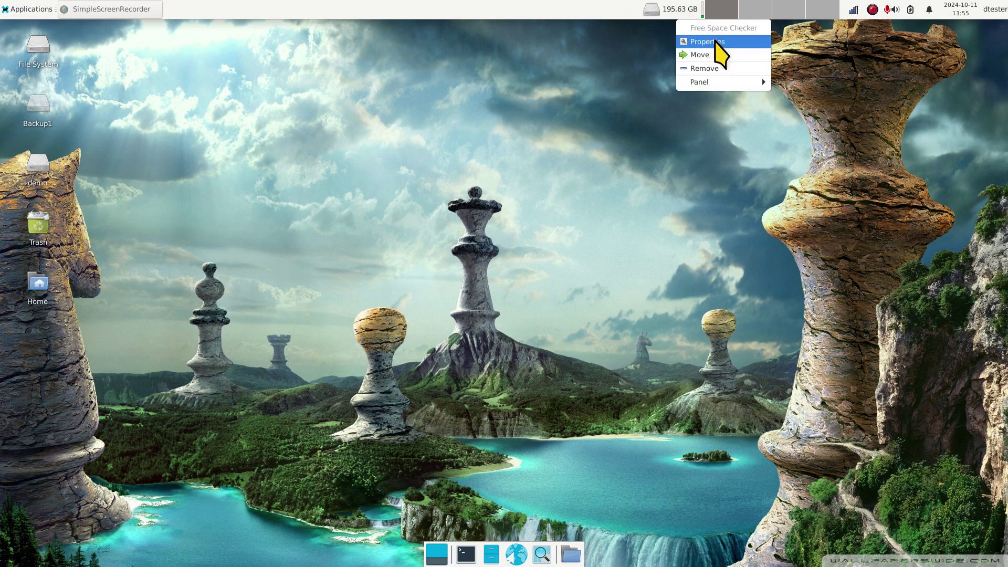
click(711, 39)
click(530, 236)
drag(520, 203, 521, 159)
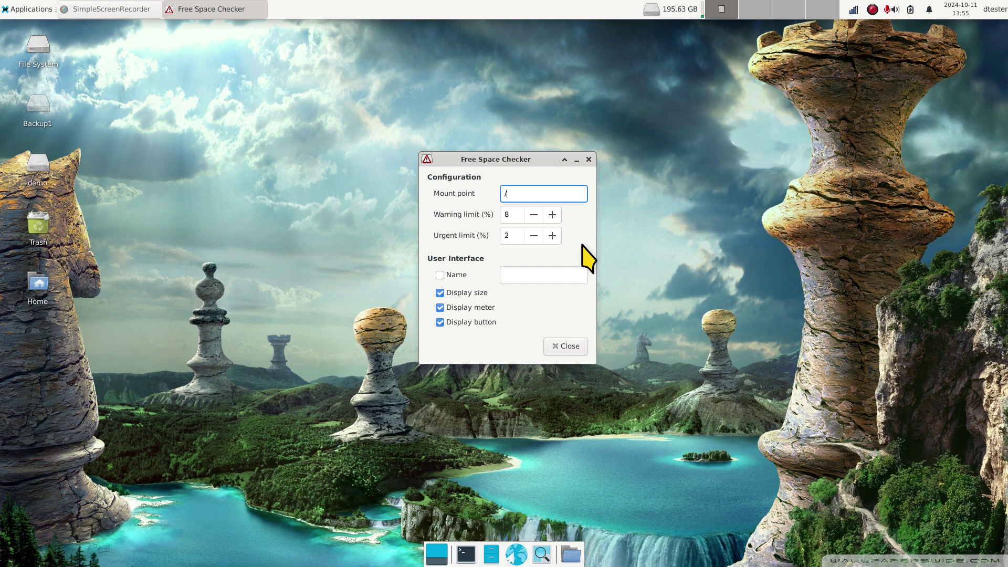
double_click(515, 209)
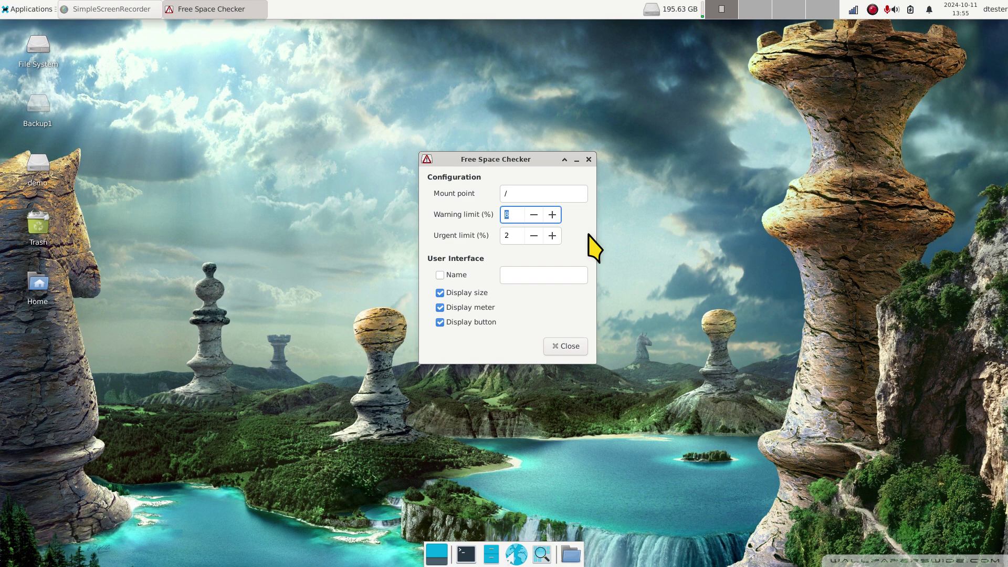
text(6)
click(507, 236)
double_click(507, 236)
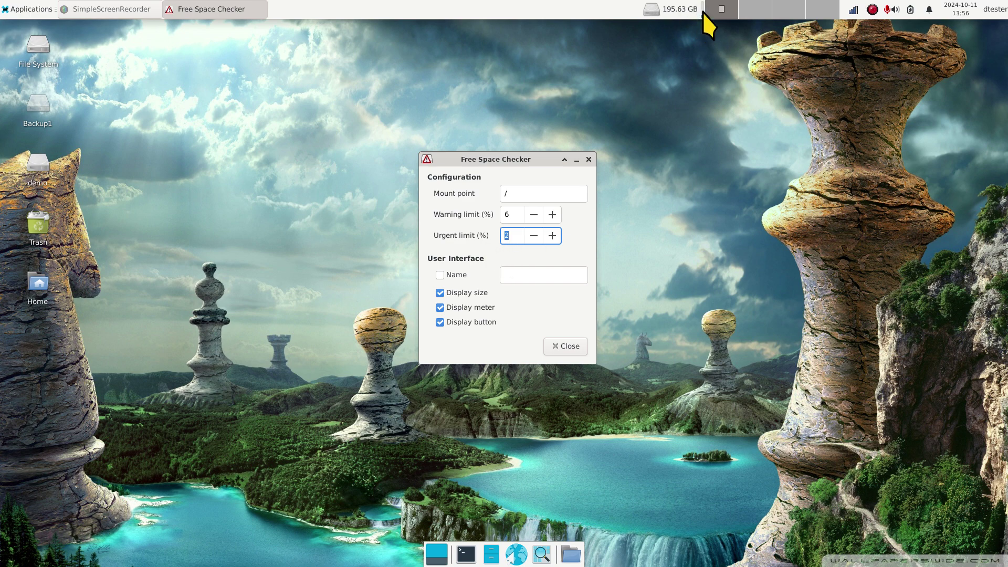
Step: Preview toggling the usage meter, disk icon and free-space figure, leaving all shown
click(441, 308)
click(442, 308)
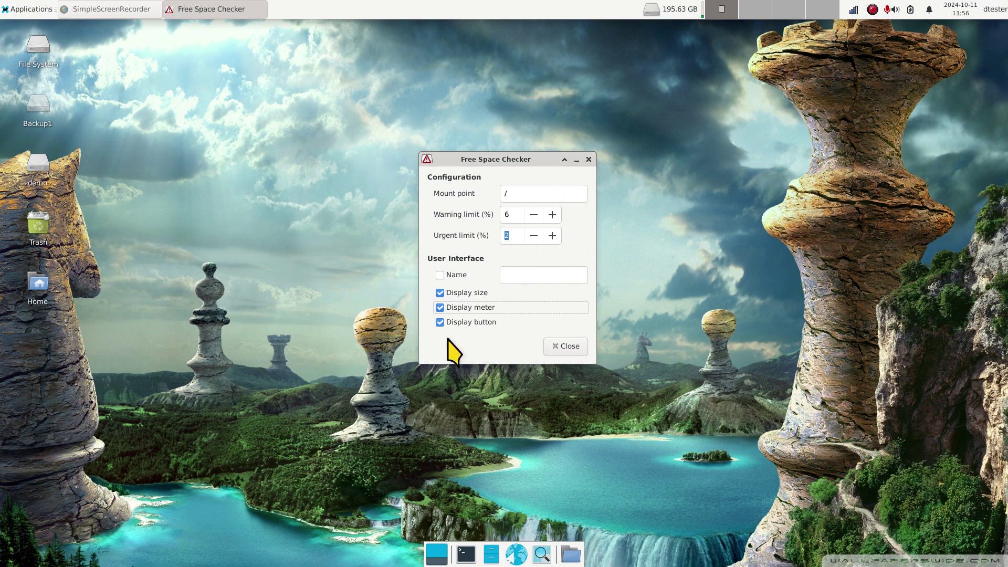
click(440, 323)
click(441, 323)
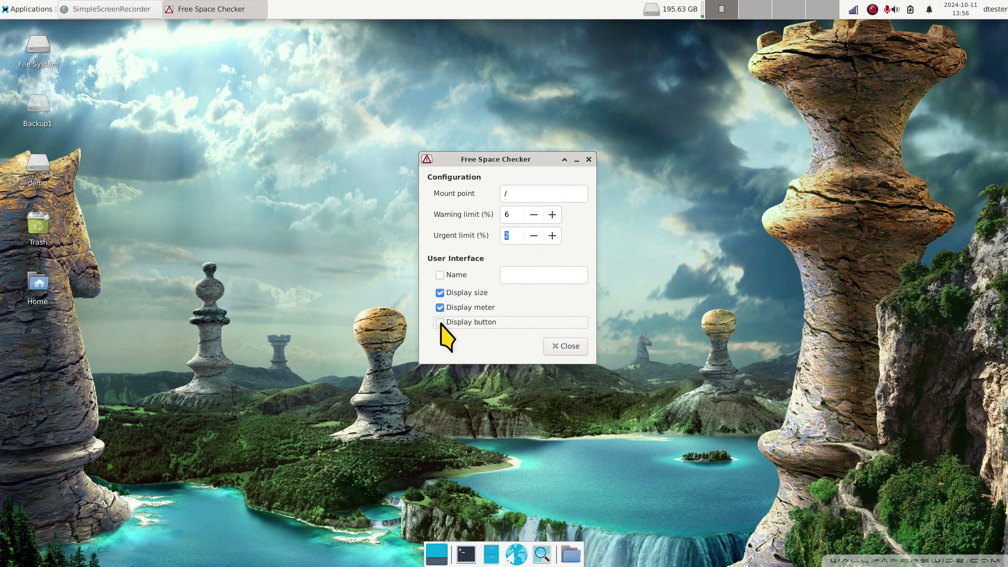
click(440, 293)
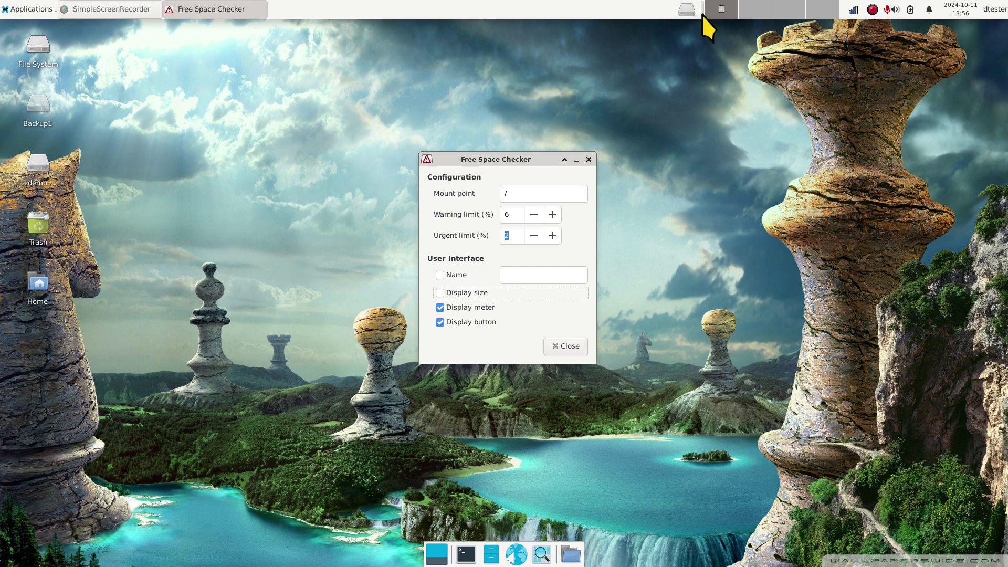
click(441, 294)
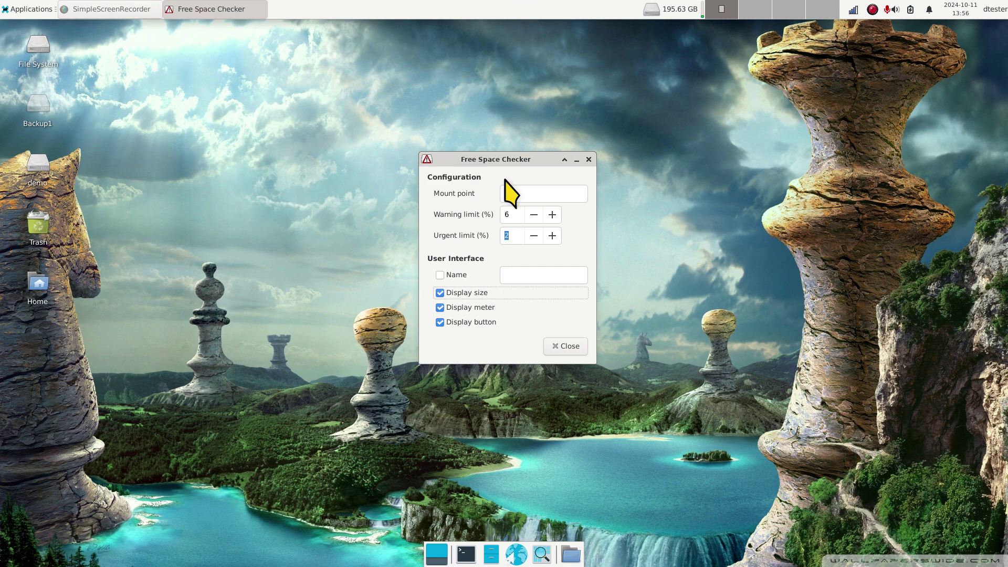
Step: Enable the custom name, enter 'My Disk', and close the properties
drag(441, 276, 468, 281)
click(522, 274)
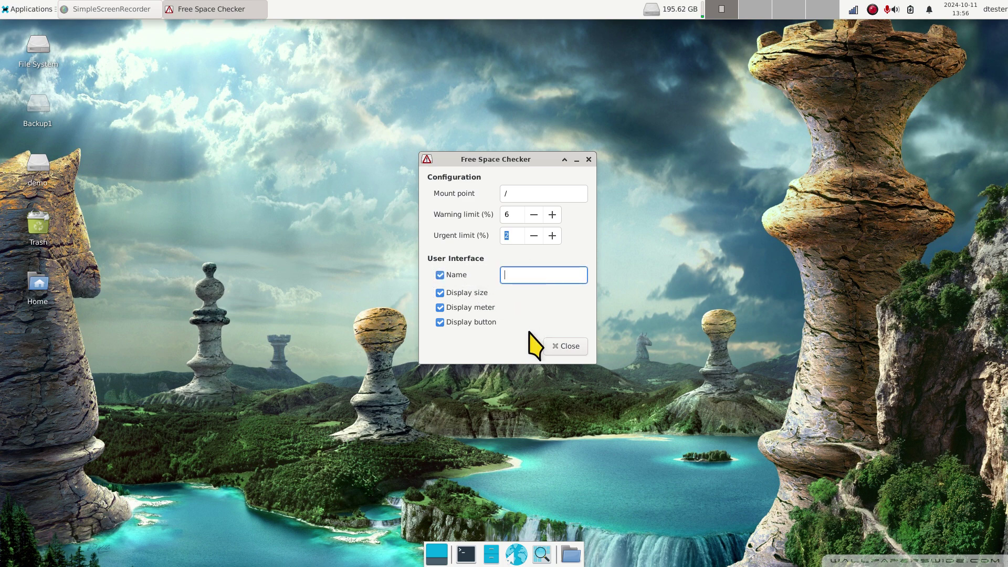
text(My Disk)
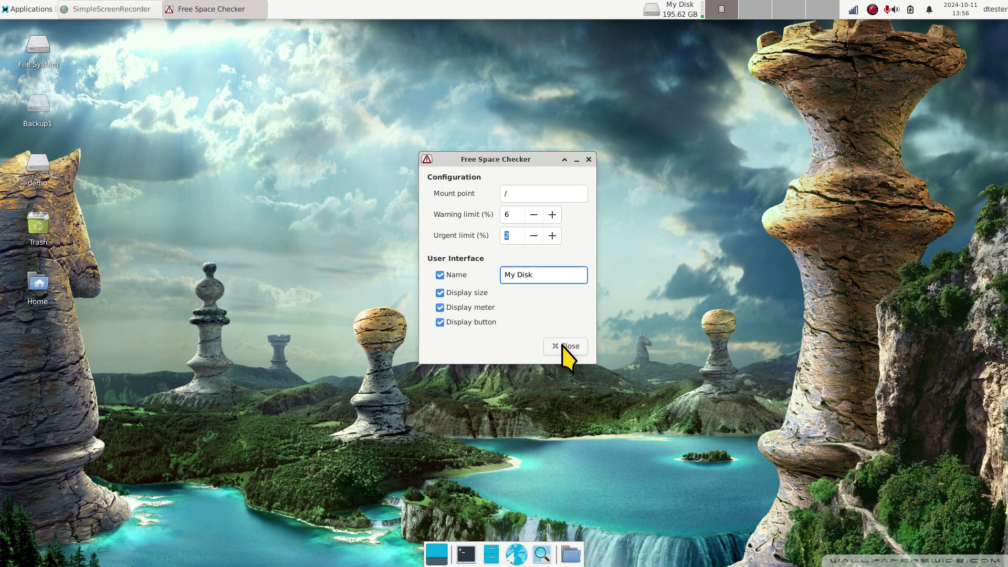
click(562, 346)
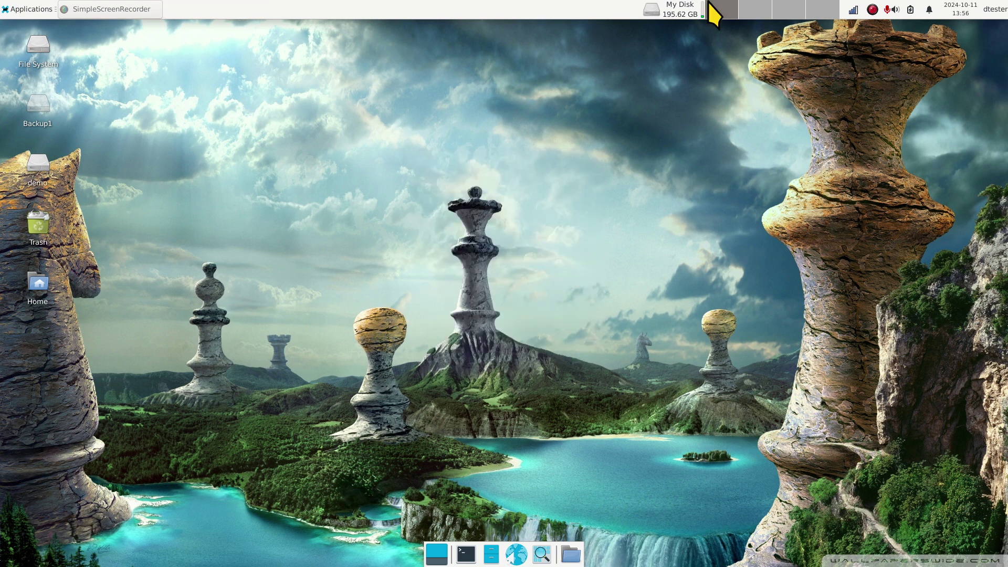
Step: Open the monitored disk in Thunar and check its version, 4.18.4, in About Thunar
click(654, 8)
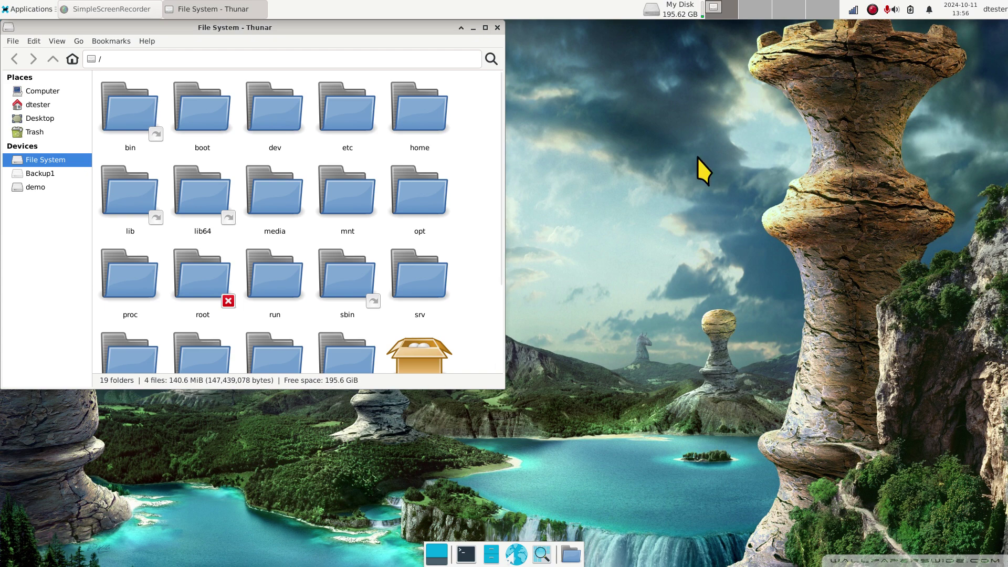
mouse_move(681, 18)
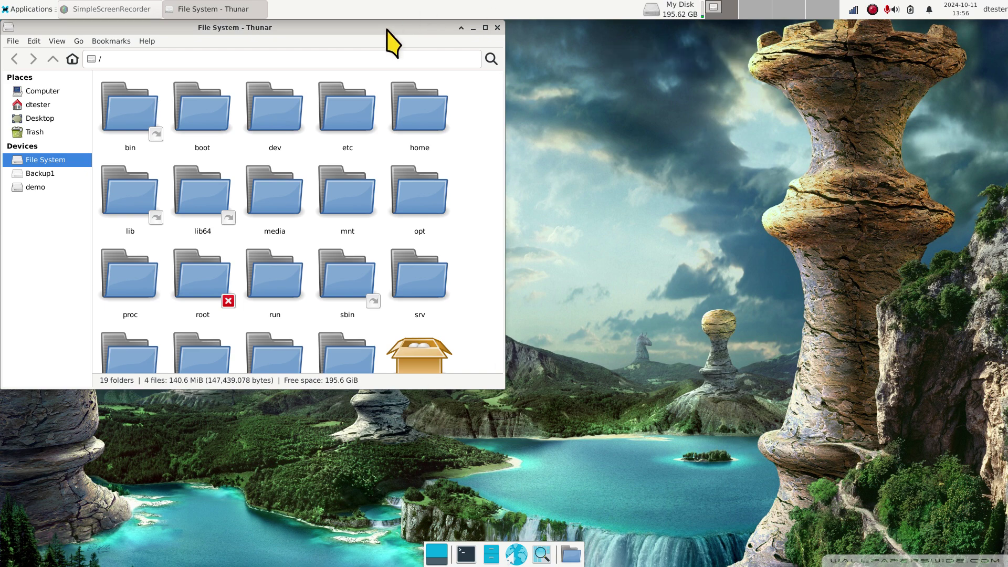
drag(383, 27, 647, 105)
click(411, 120)
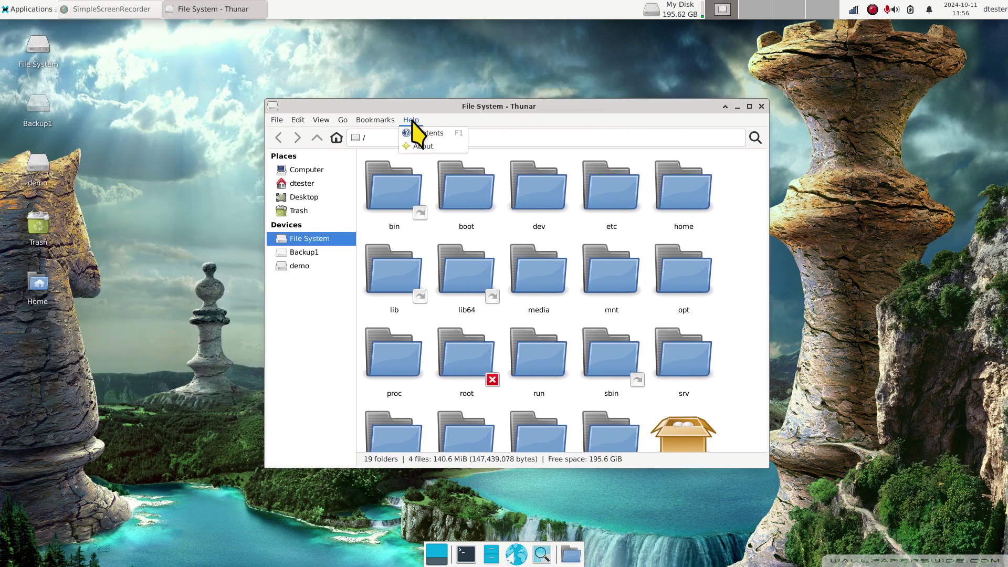
click(420, 146)
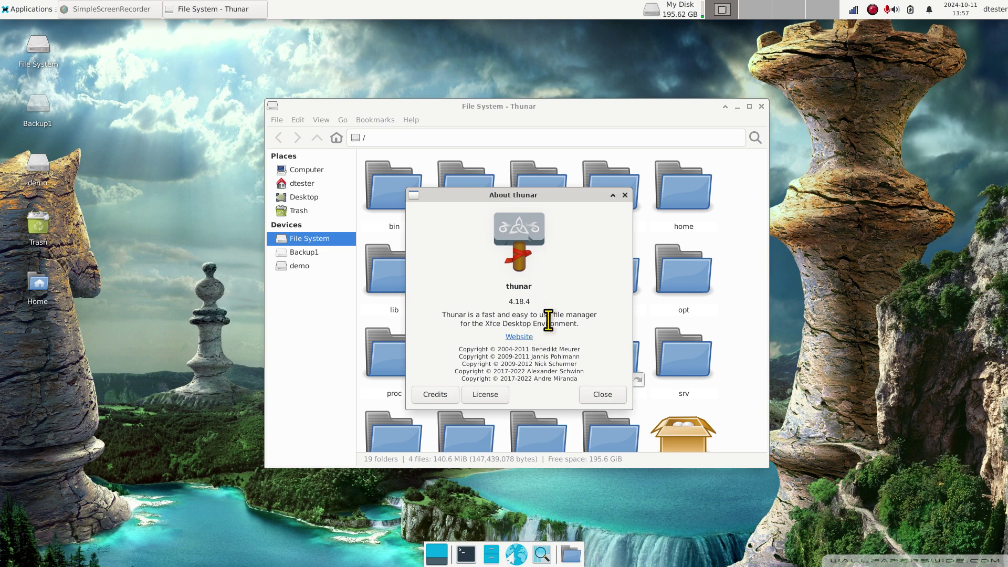
drag(501, 302, 542, 309)
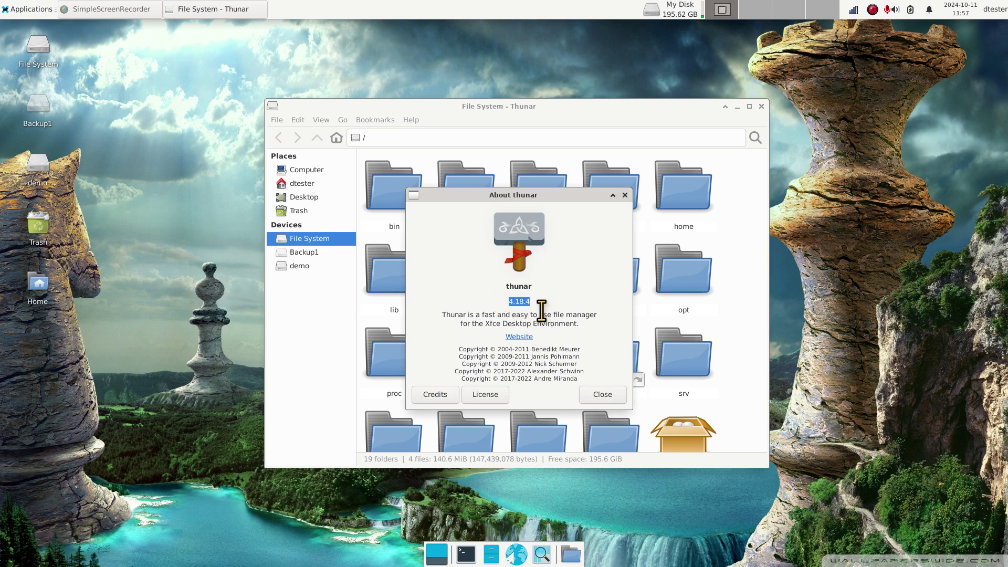
click(604, 397)
Step: Browse File System > home to see the five user folders, then close Thunar
click(304, 183)
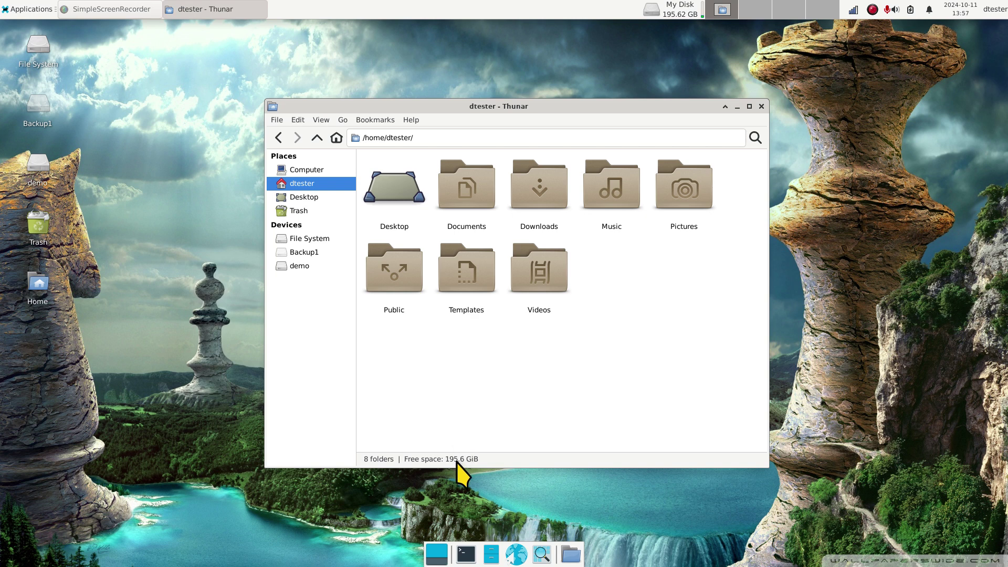
mouse_move(682, 18)
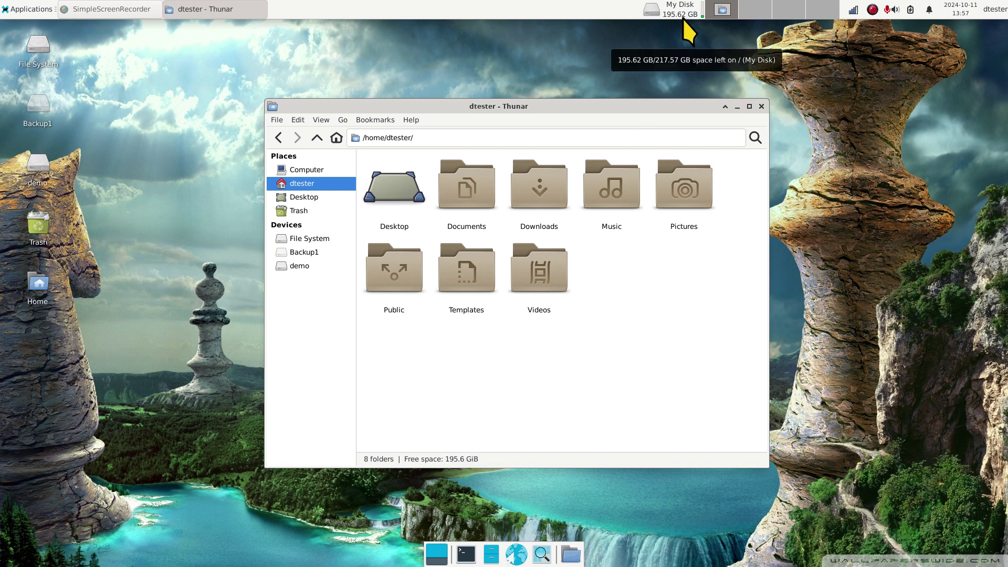
click(307, 241)
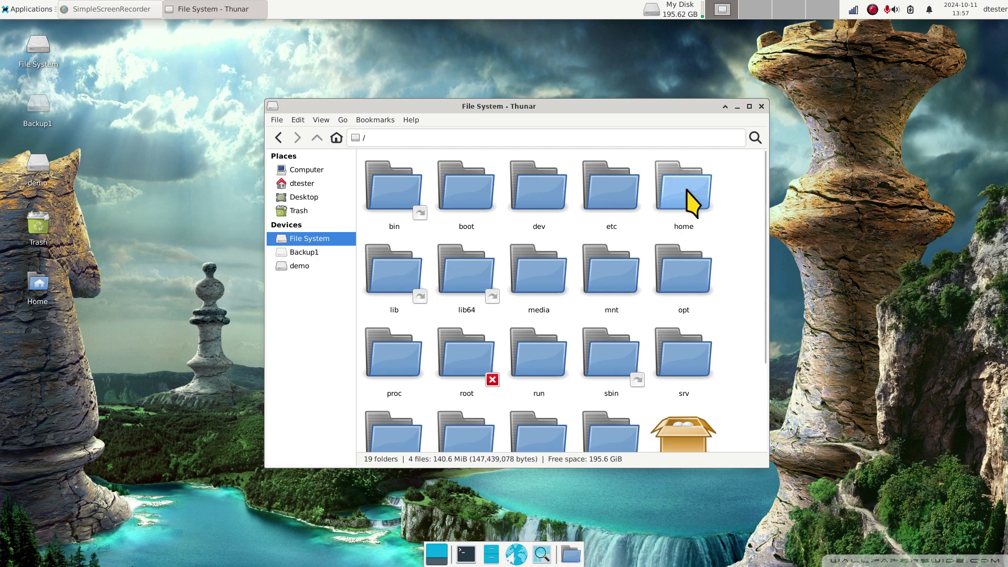
double_click(693, 187)
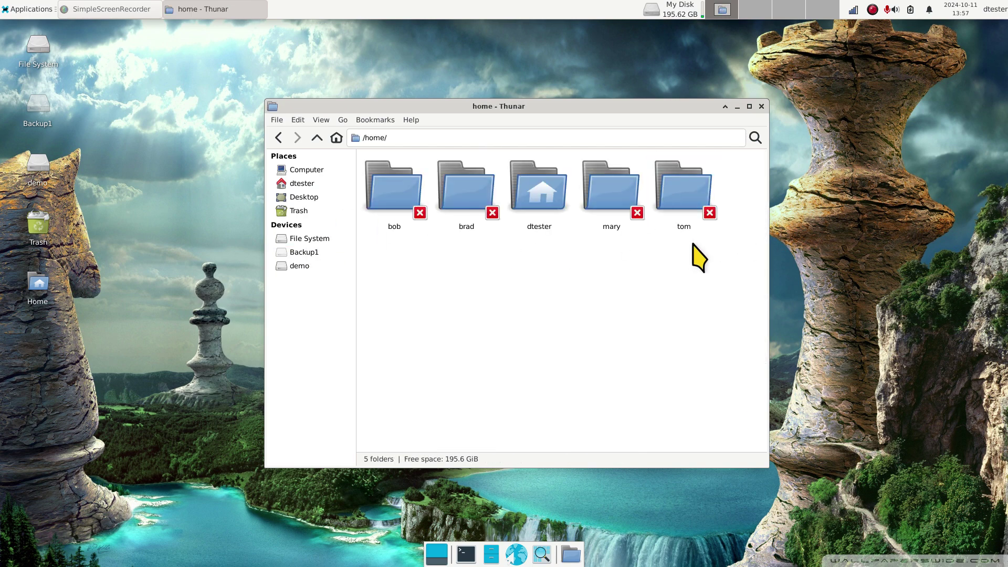
drag(587, 105, 536, 97)
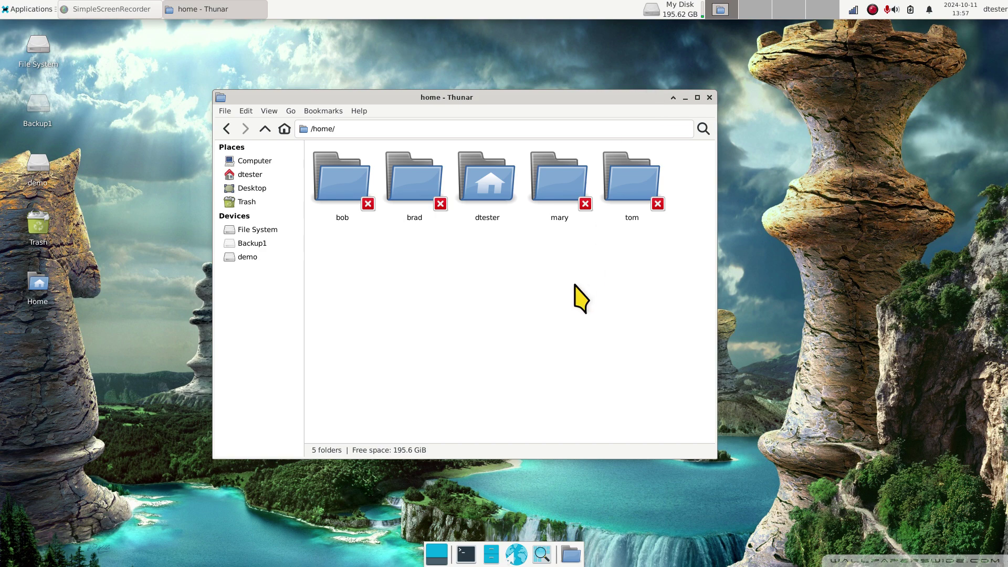
click(709, 97)
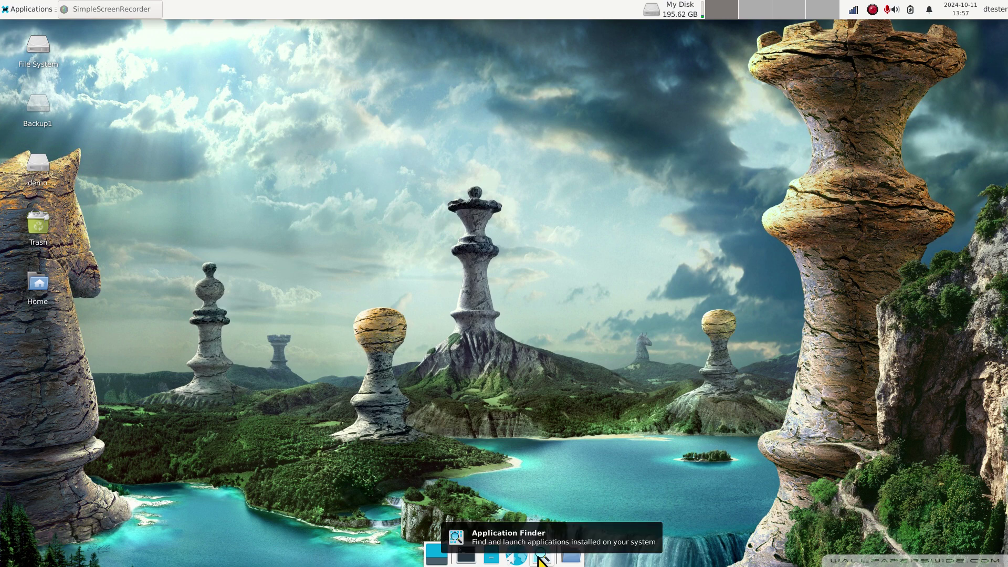
Step: Search 'sy' in Application Finder and launch Synaptic Package Manager
click(538, 558)
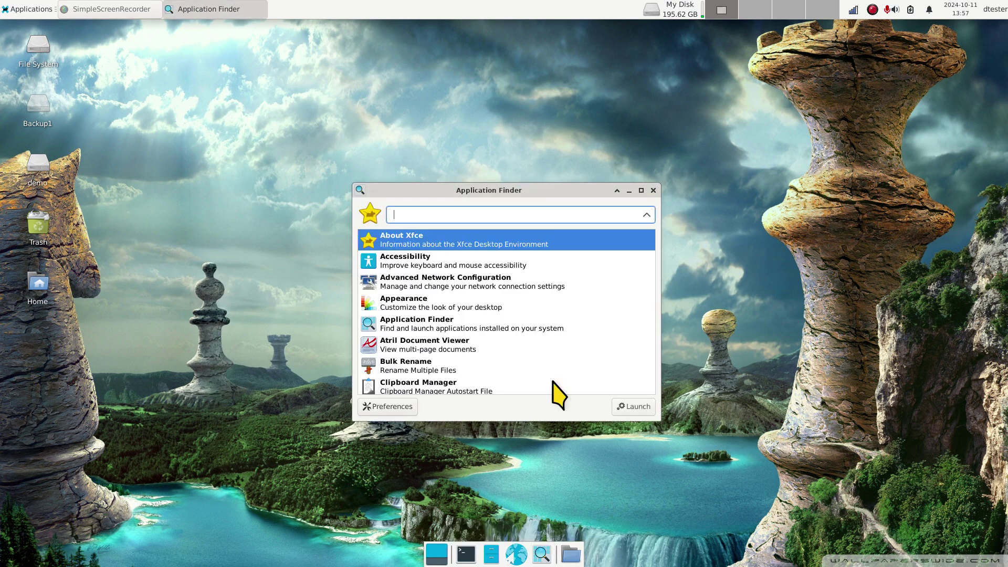
click(30, 9)
click(634, 119)
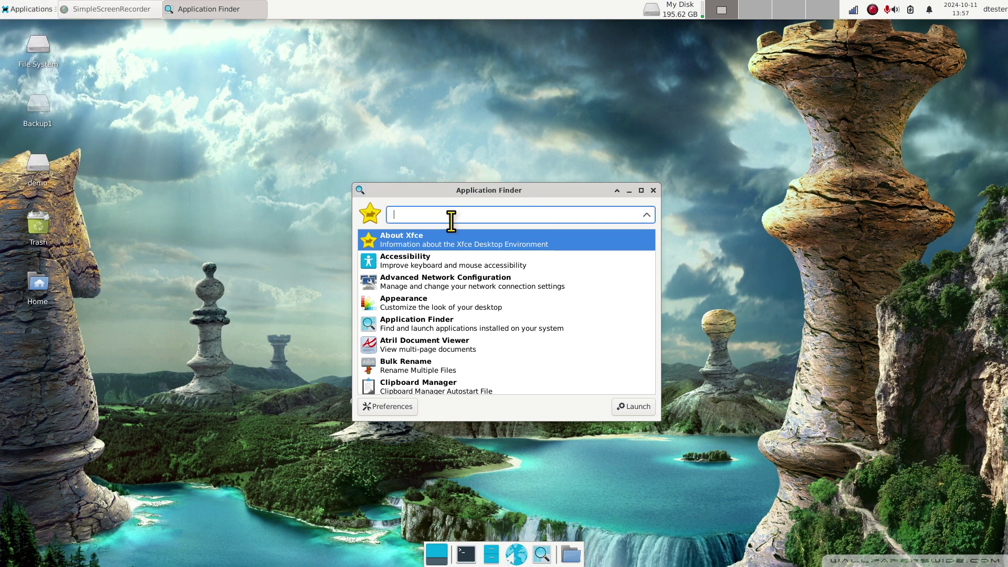
text(user)
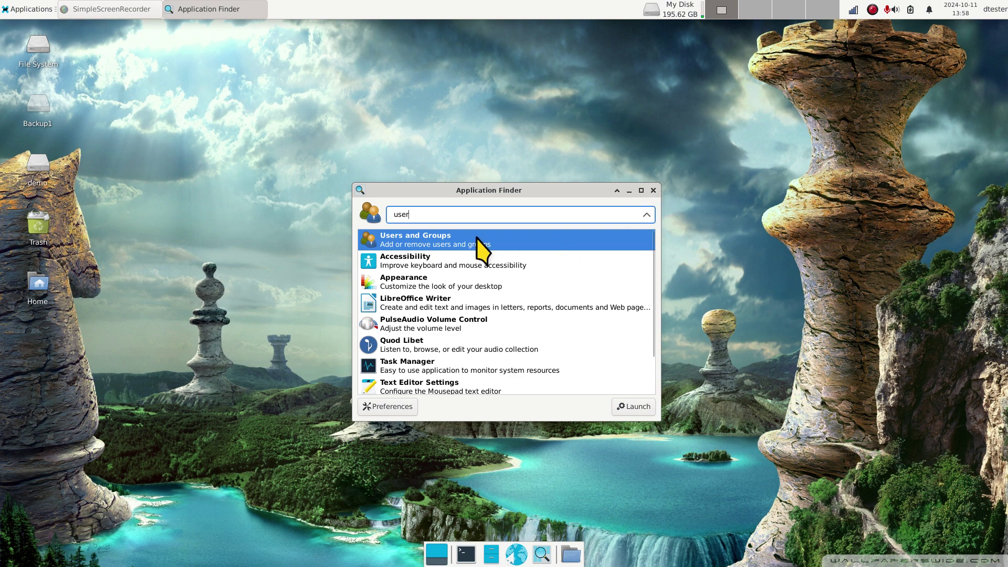
key(BackSpace)
key(BackSpace)
key(BackSpace)
key(BackSpace)
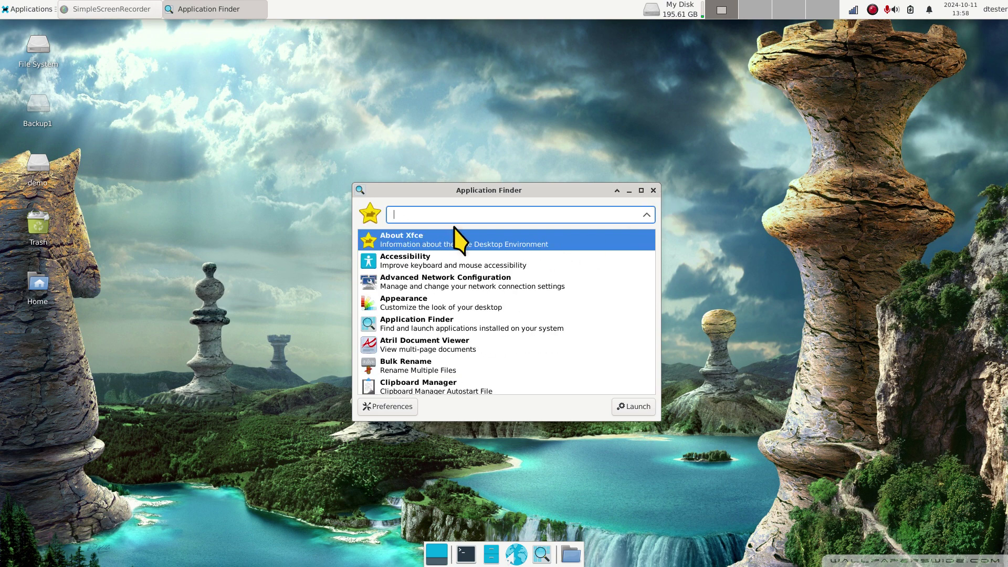
text(sy)
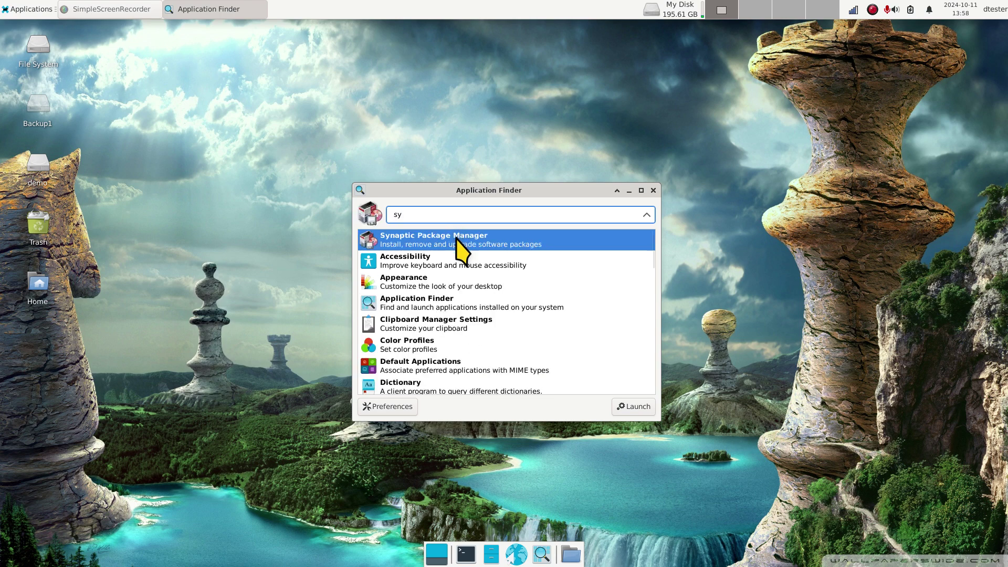
double_click(455, 239)
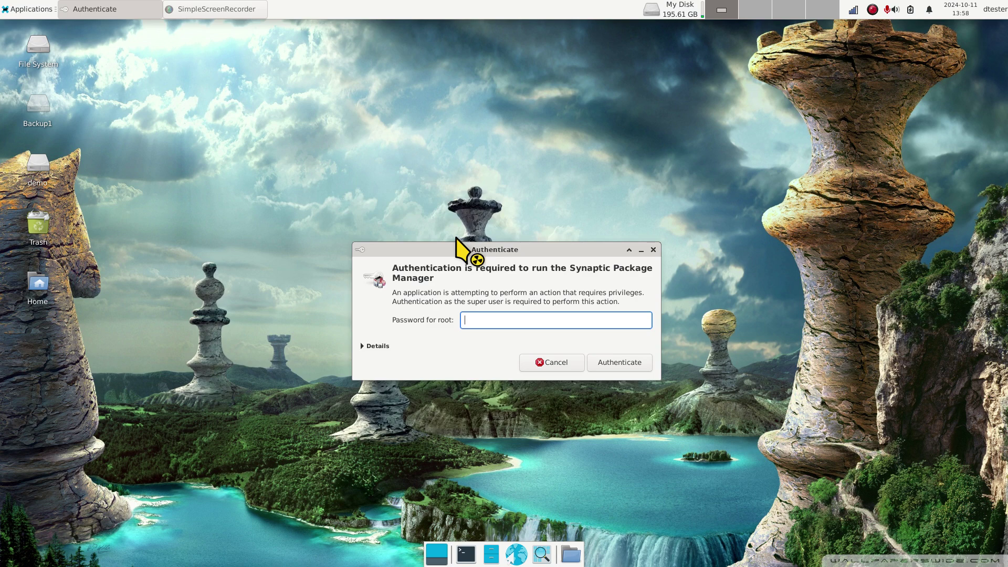
Step: Authenticate as root and search packages by Name for 'gnome-system'
text(*****)
key(Return)
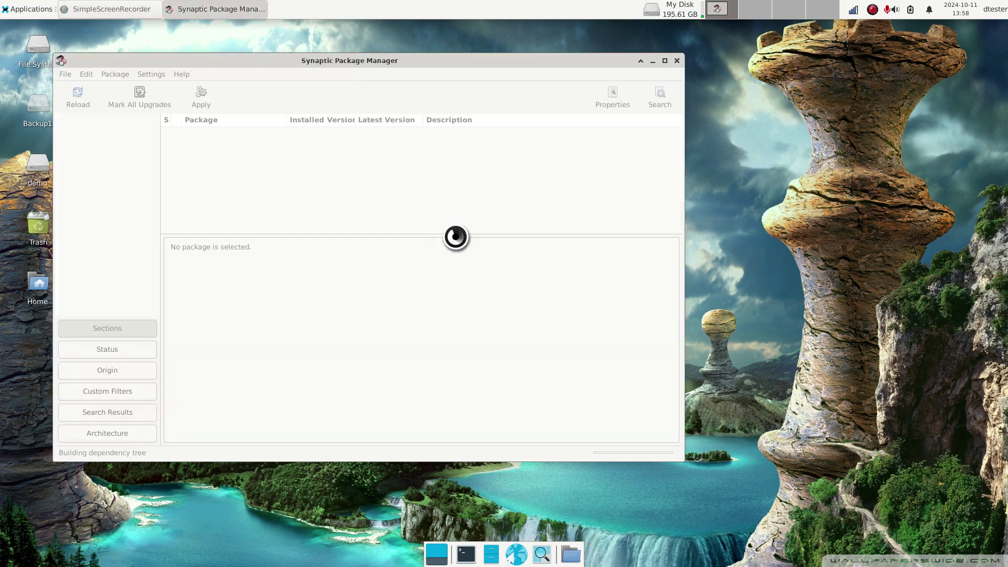
click(651, 94)
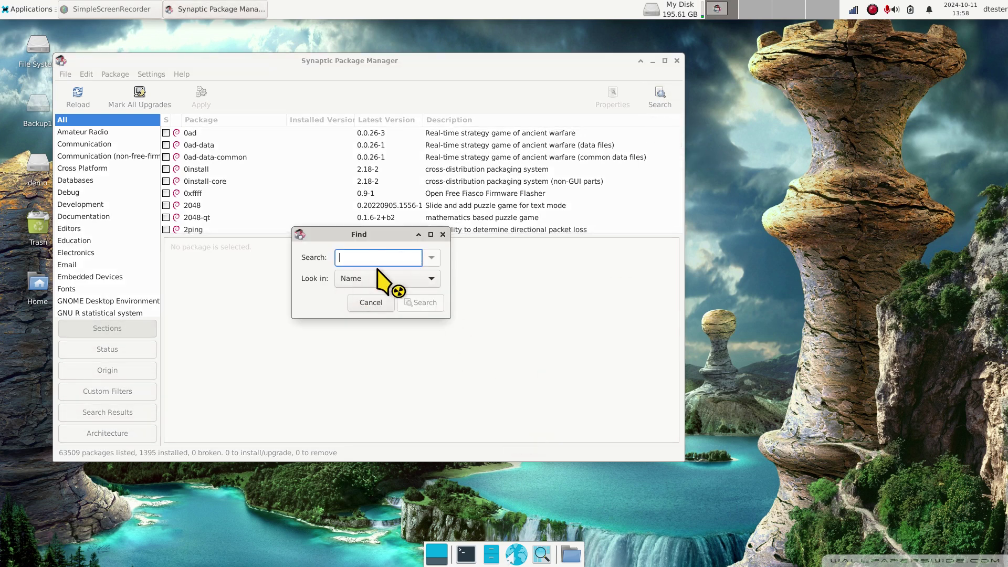
click(371, 281)
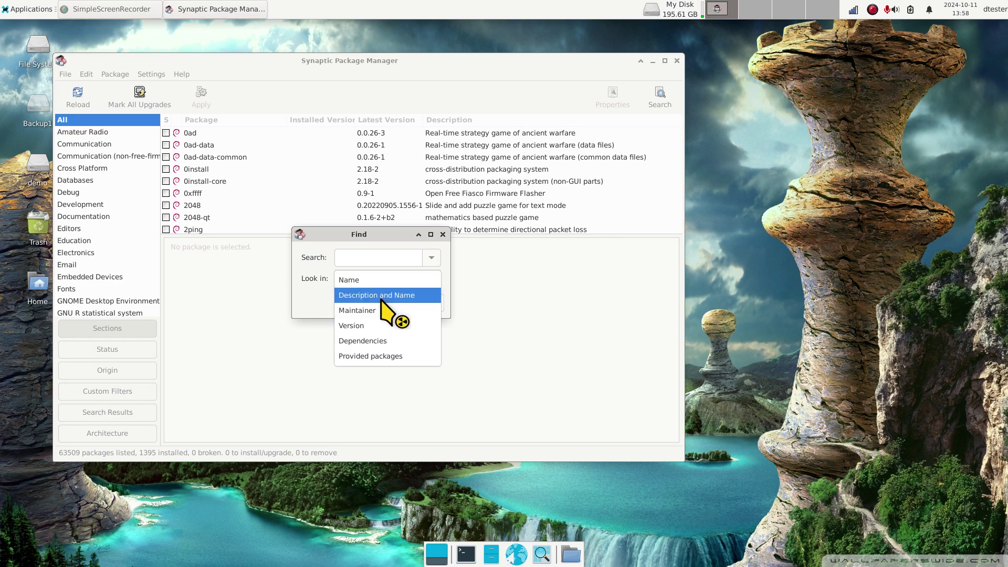
click(369, 283)
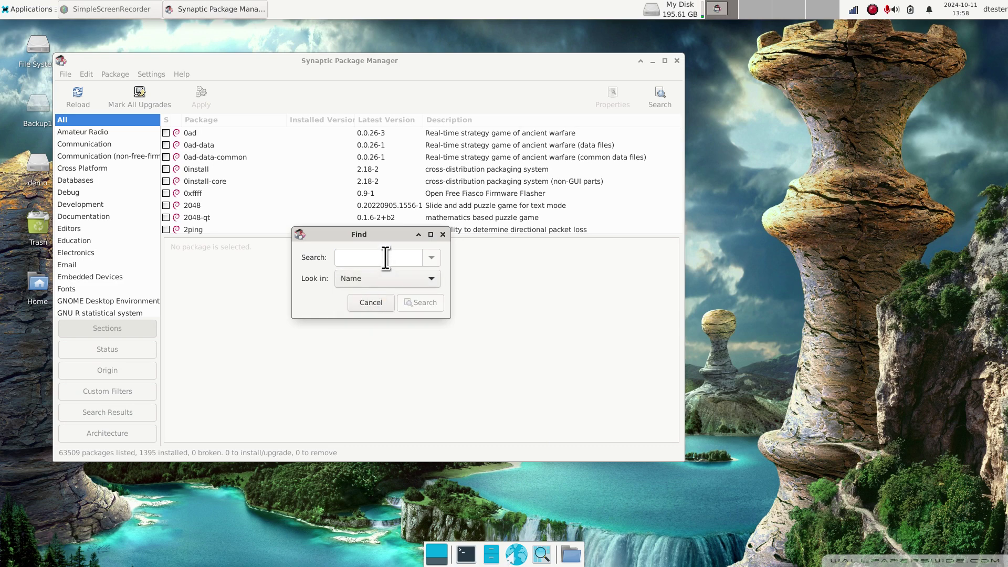
click(381, 256)
text(gnome)
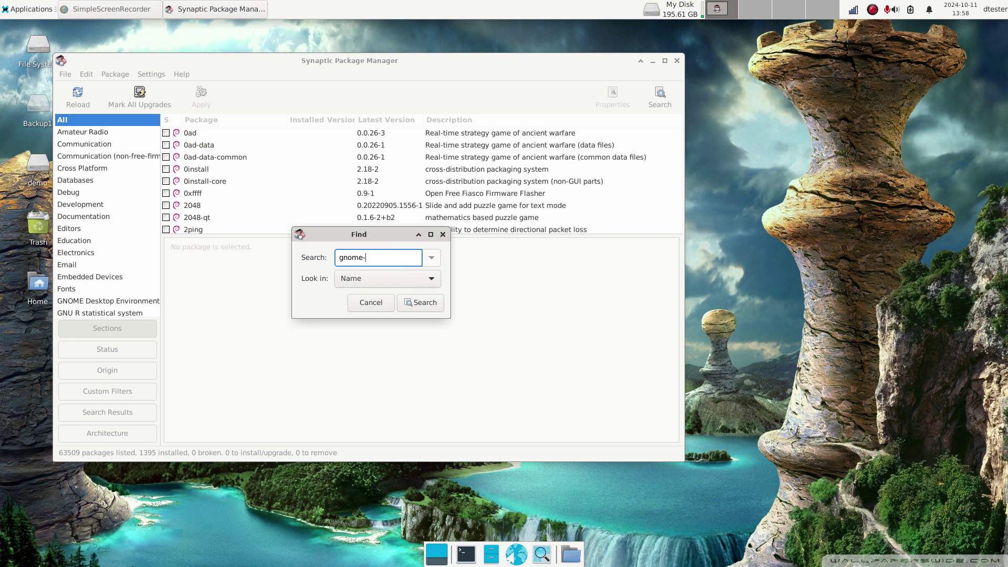
text(-system)
key(Return)
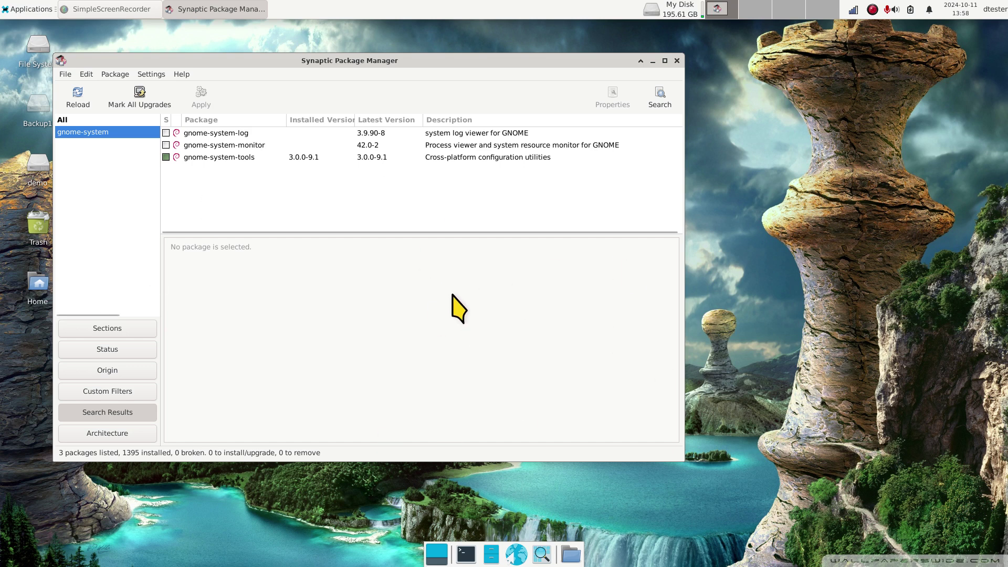
Step: Show the gnome-system-tools details and review the Icon Legend
click(196, 157)
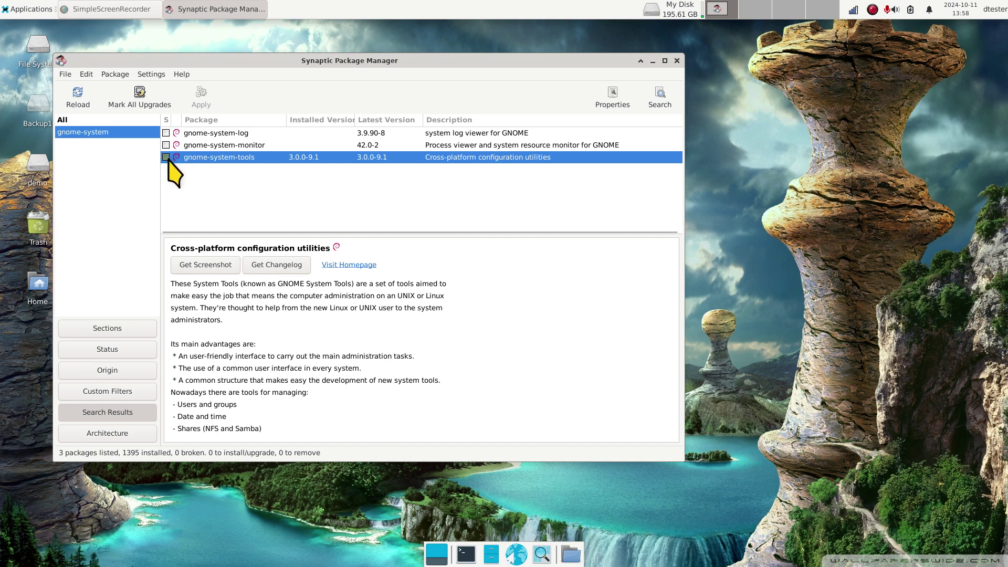
click(184, 73)
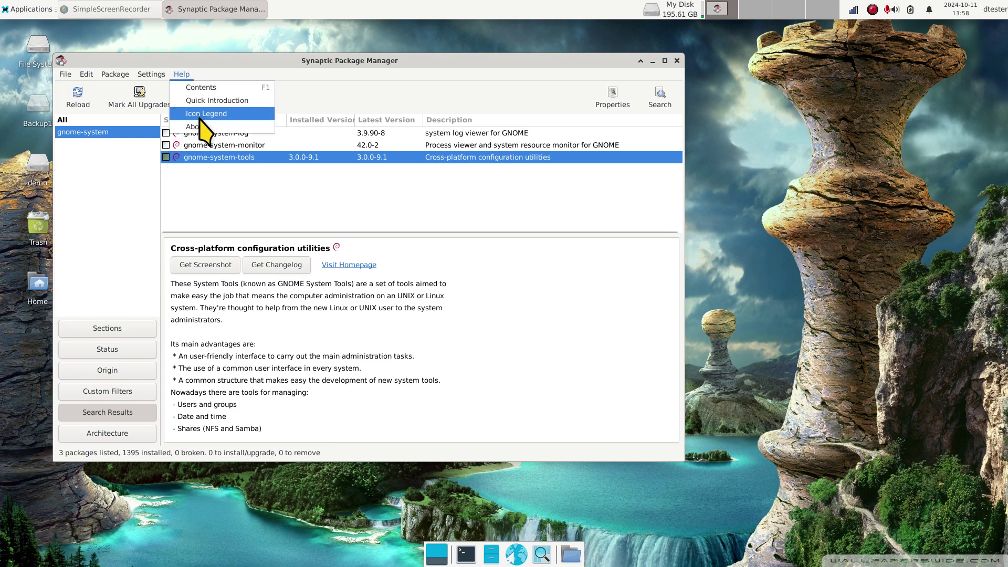
click(201, 114)
click(509, 370)
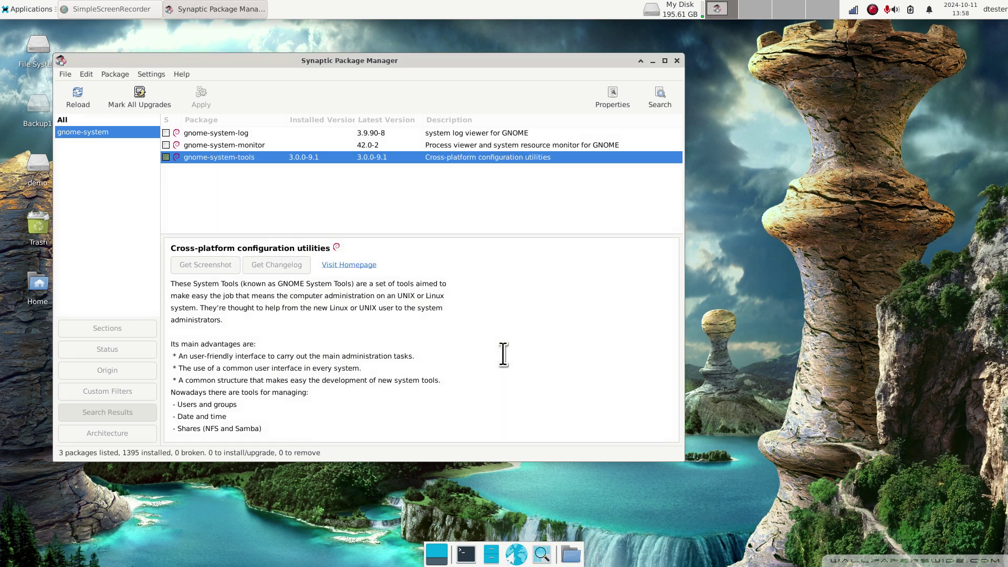
Step: Highlight the 'Users and groups' description line, then close Synaptic
right_click(191, 158)
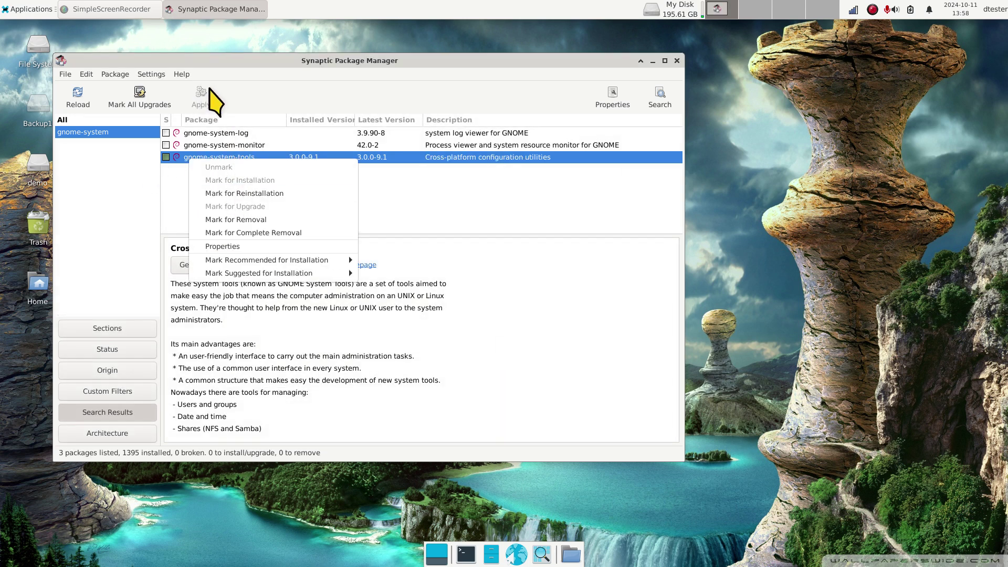
click(434, 203)
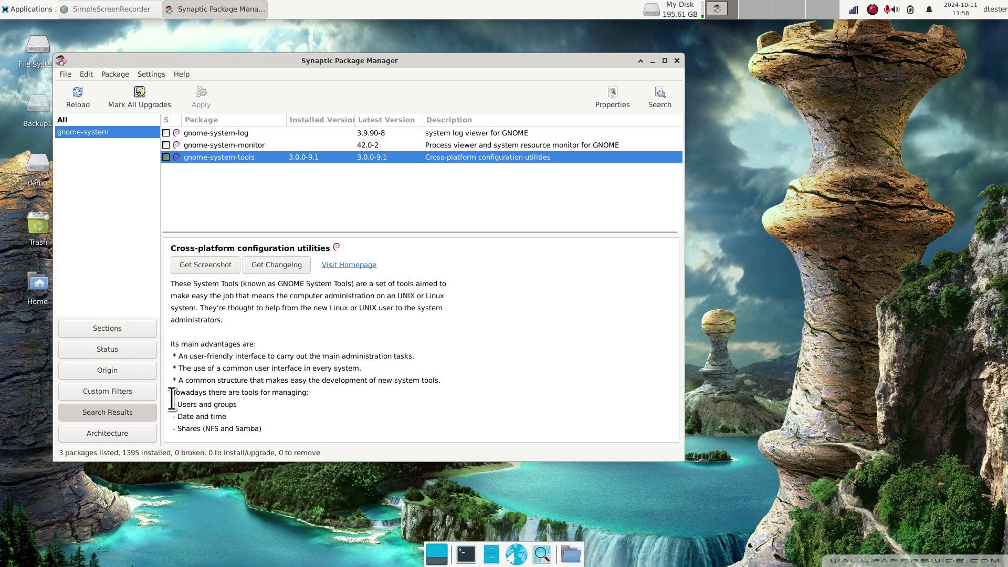
drag(172, 399, 239, 405)
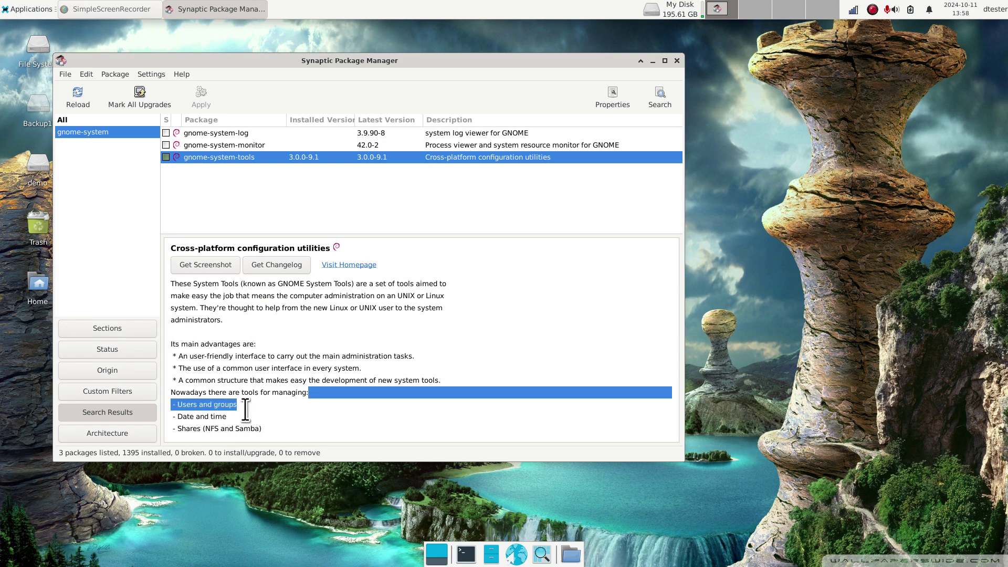
click(676, 60)
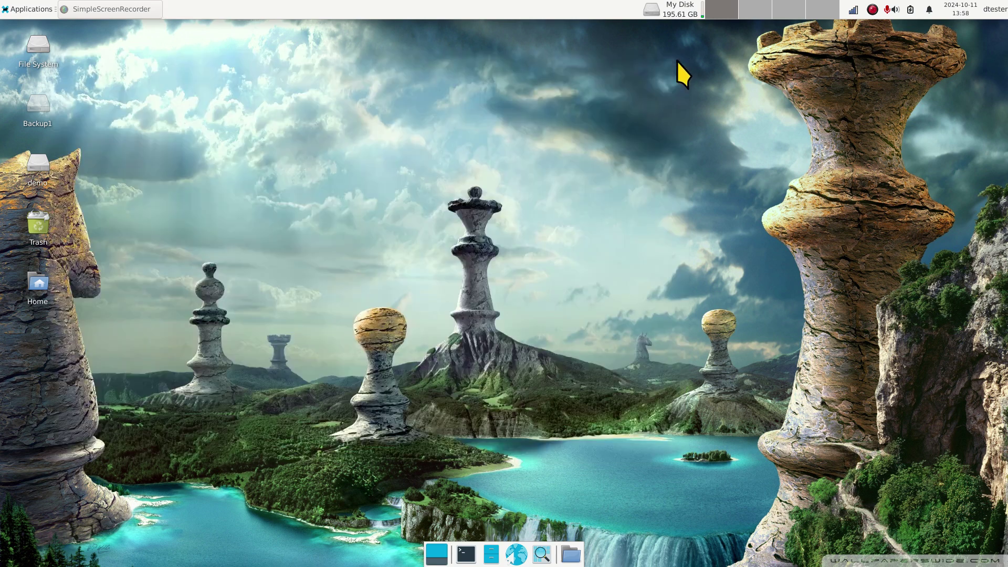
Step: Launch Users and Groups by searching 'user' in Application Finder
click(541, 555)
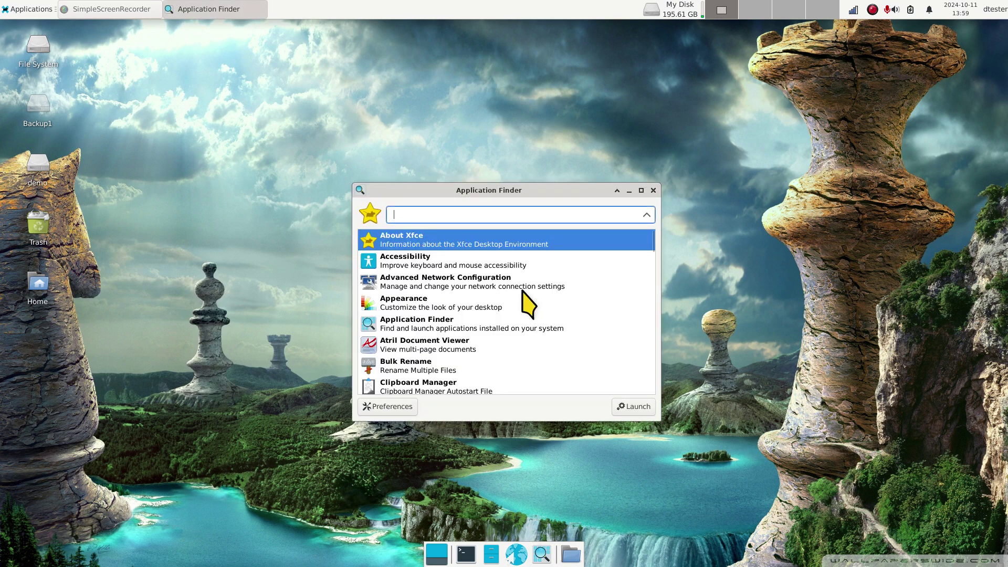
text(user)
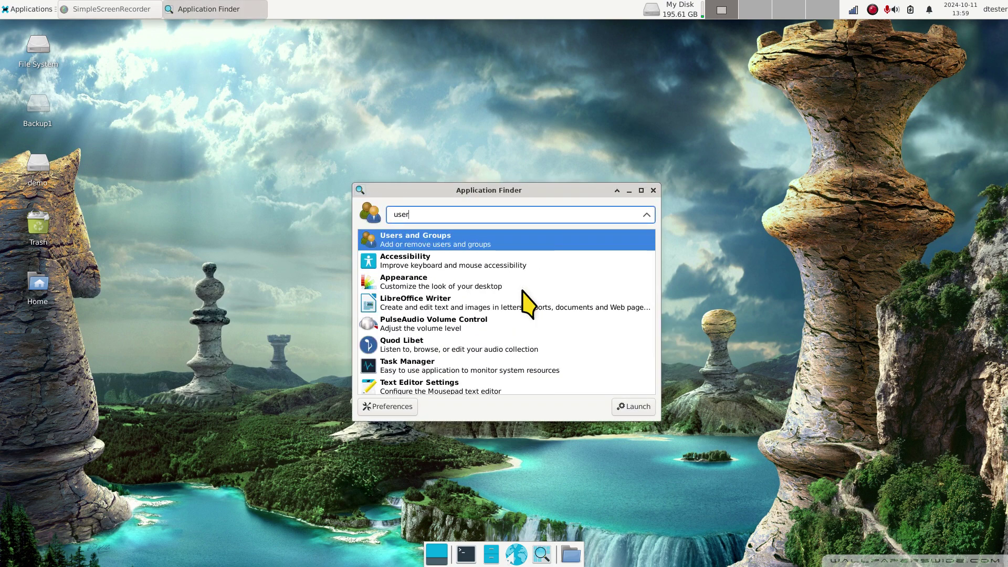
key(Return)
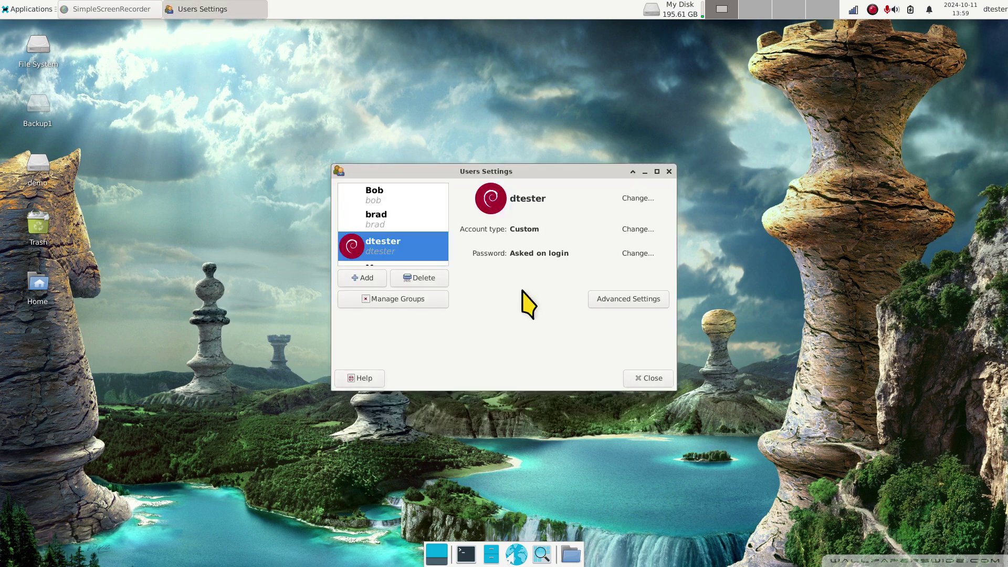
Step: Look through the listed accounts, including dtester and Mary, and select tom
click(380, 198)
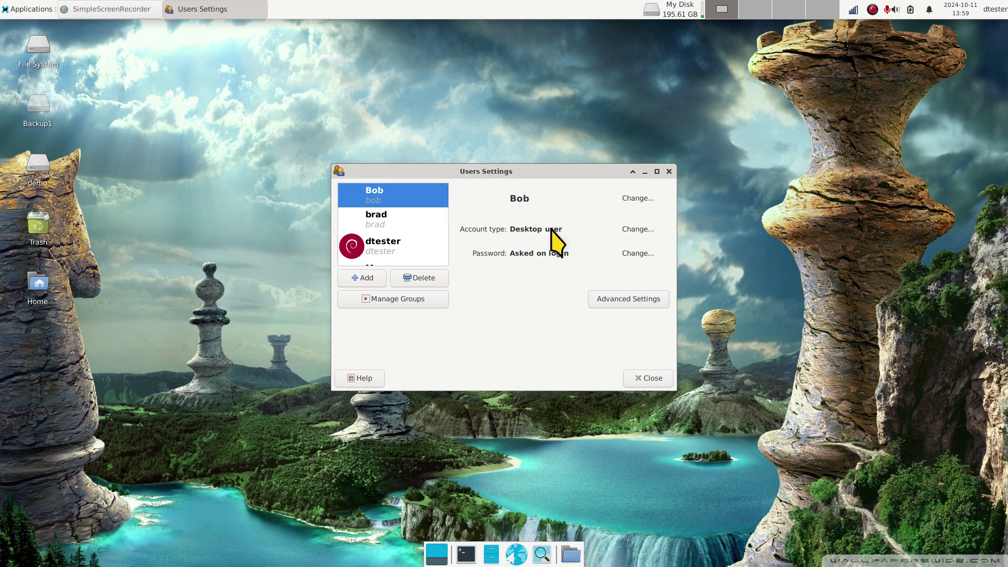
click(400, 216)
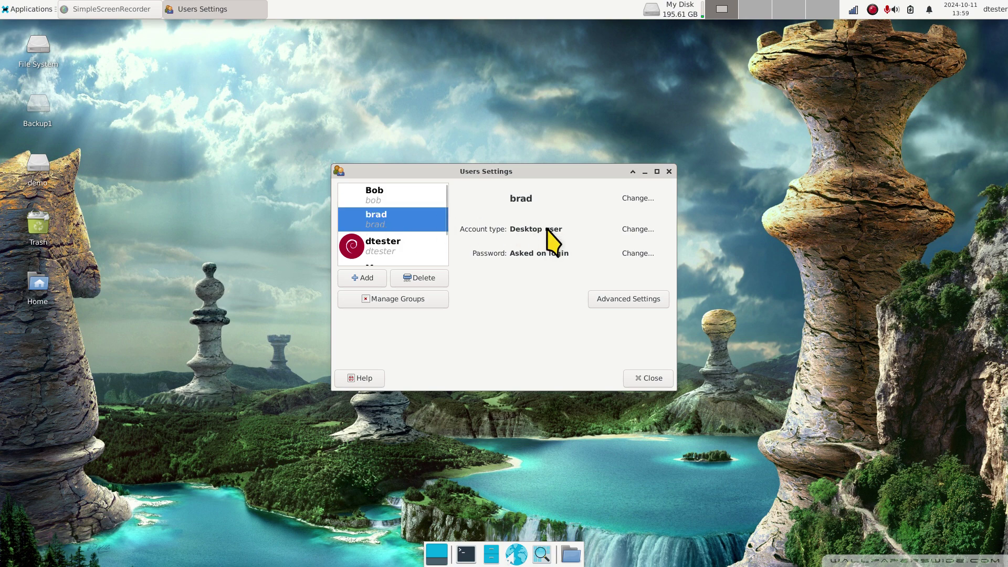
click(396, 244)
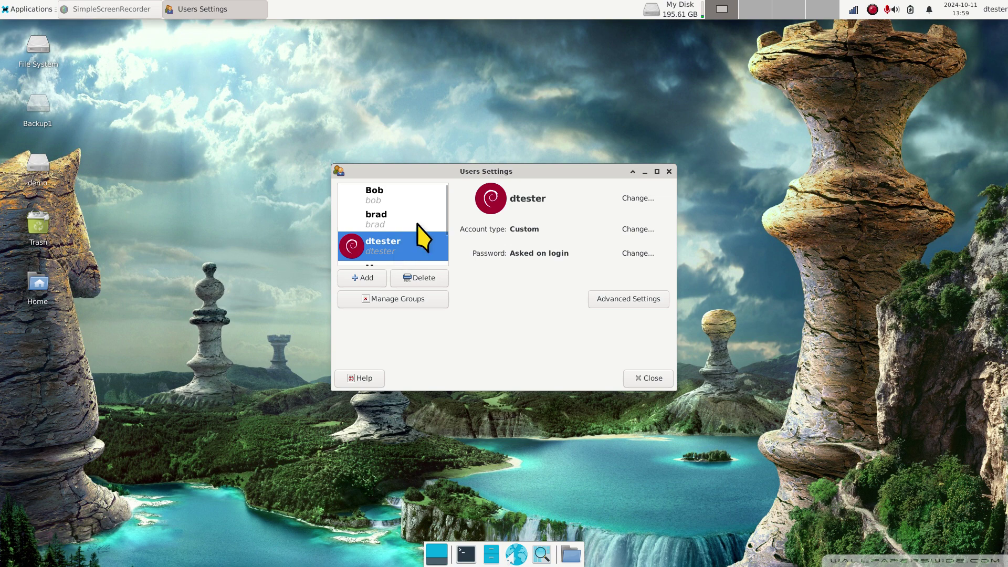
scroll(446, 213, down, 1)
drag(445, 213, 446, 247)
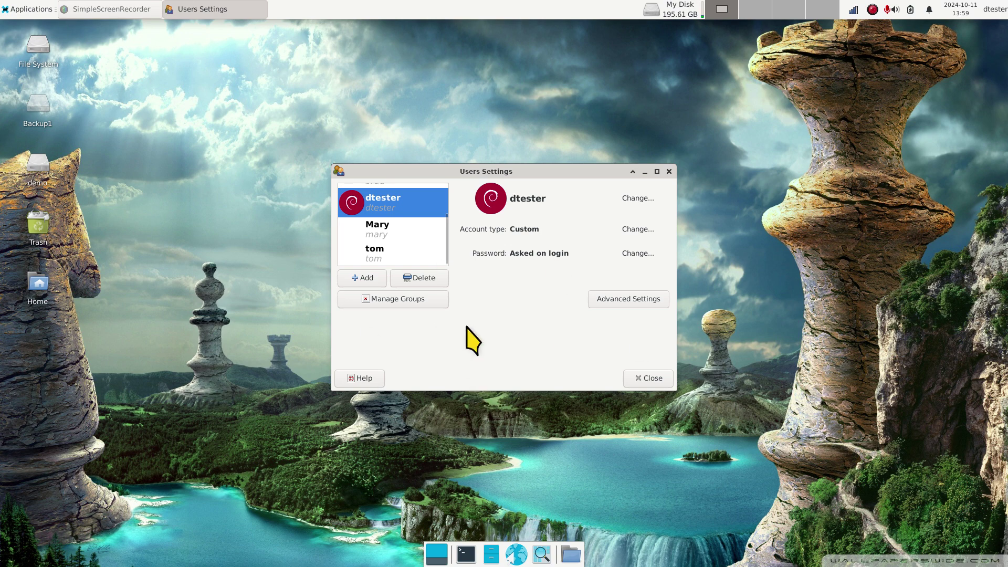
click(377, 231)
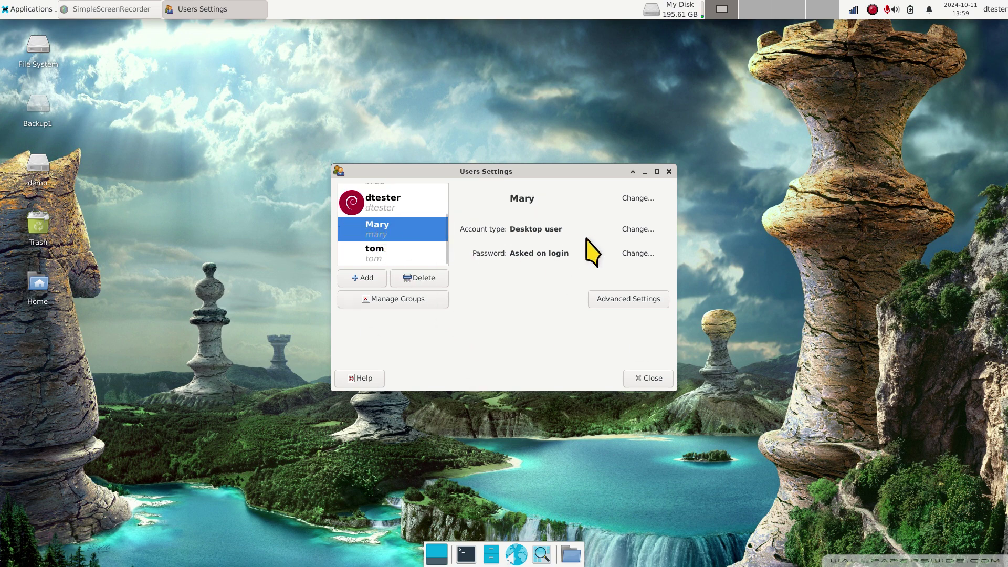
click(409, 256)
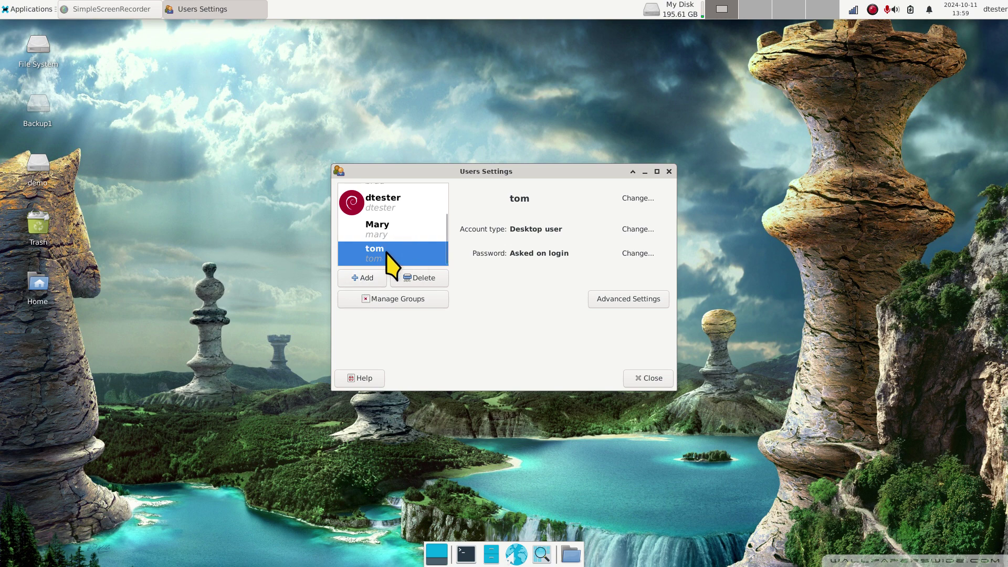
Step: Delete tom, authenticating with the root password and choosing Delete Files for his home folder
click(422, 279)
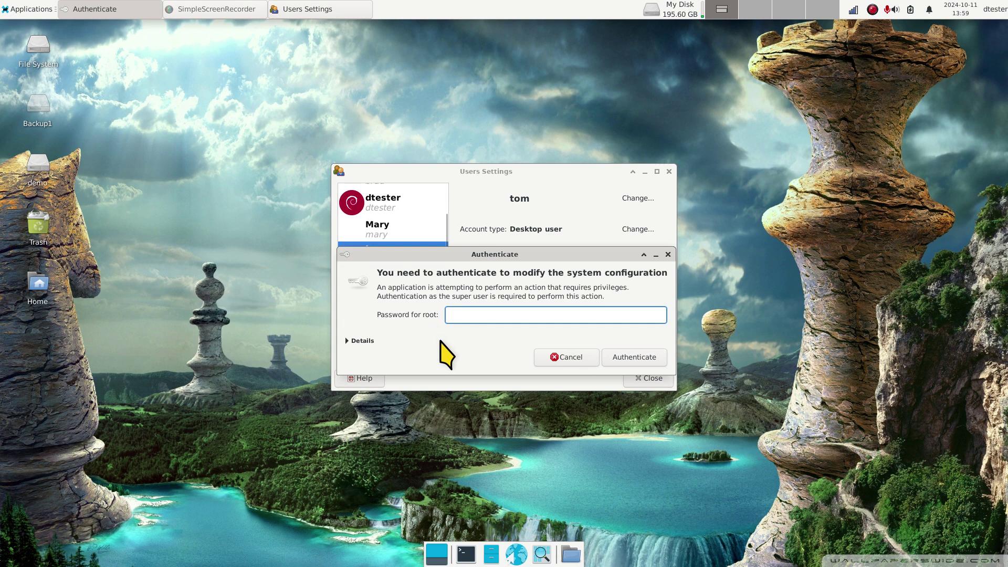
text(•••••)
key(Return)
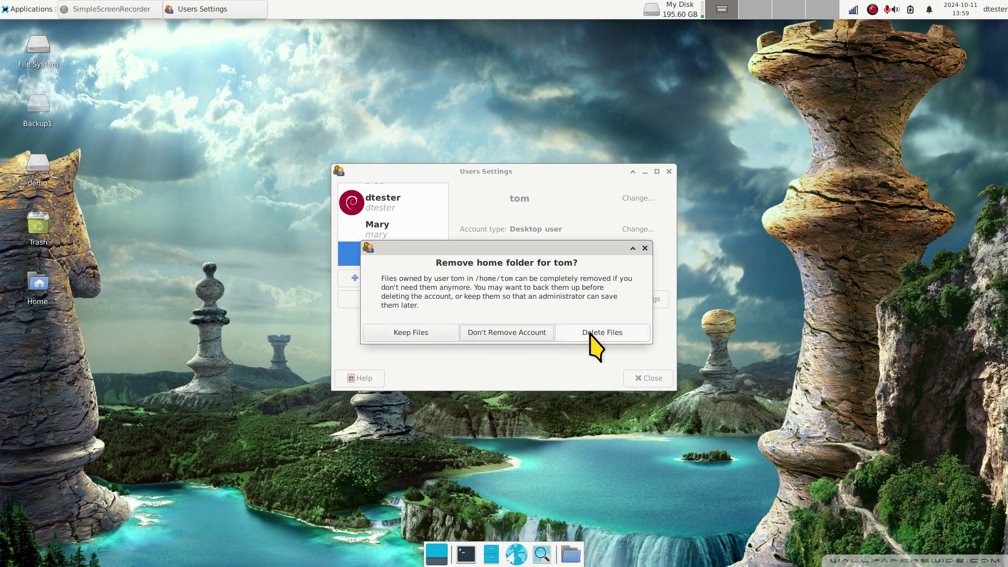
click(590, 335)
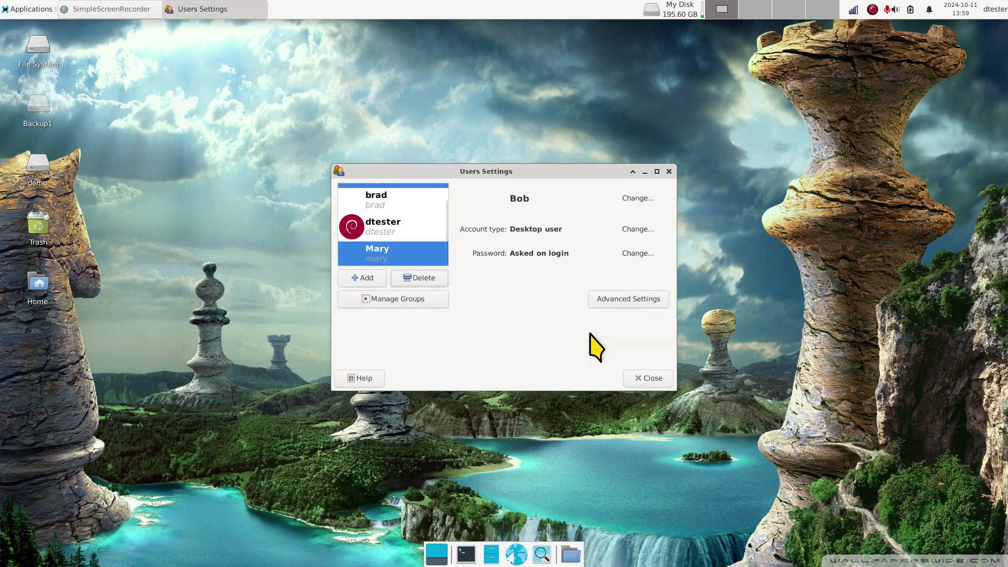
Step: Abandon the first new-user attempt and relaunch Users and Groups from Application Finder
click(353, 279)
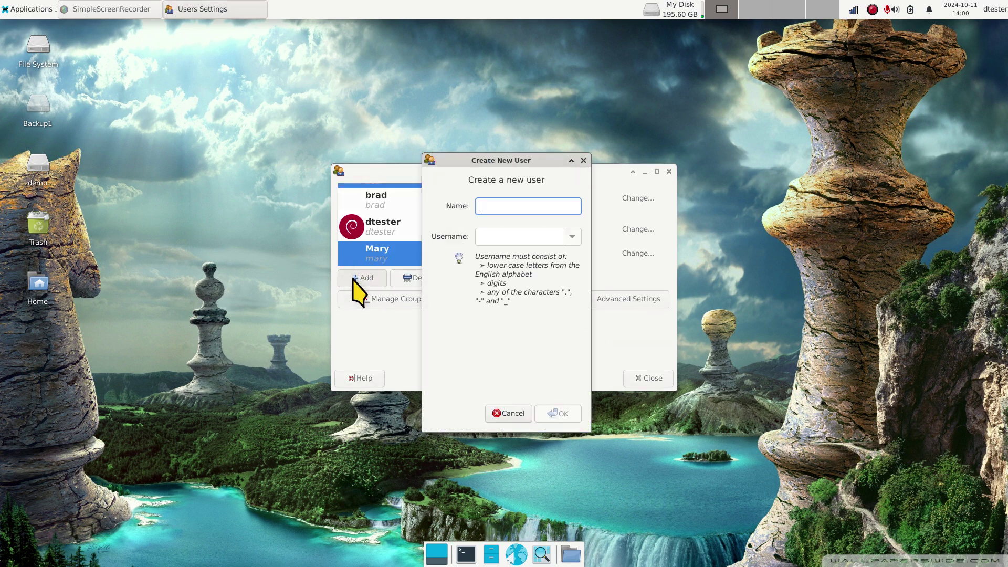
click(583, 160)
click(669, 171)
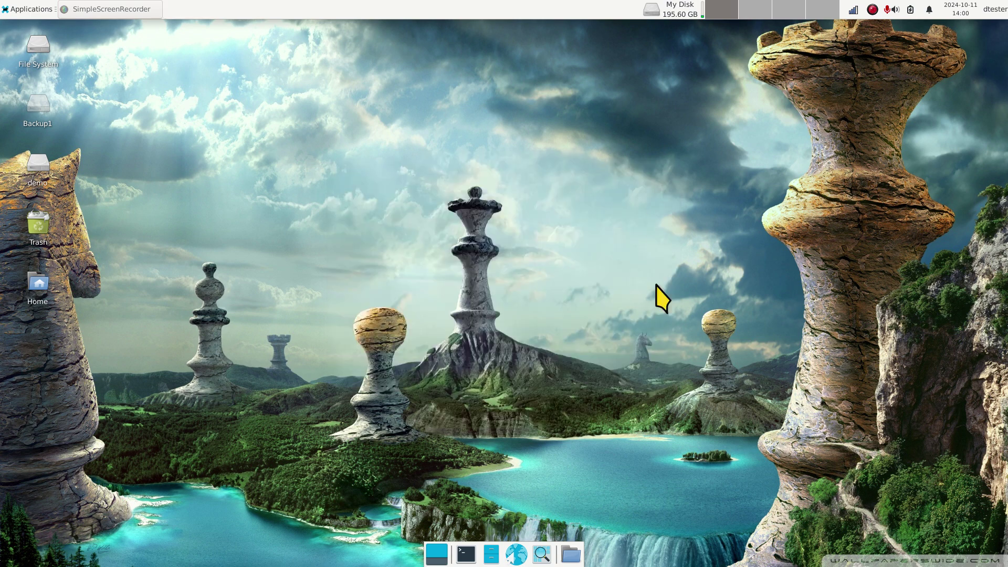
click(545, 558)
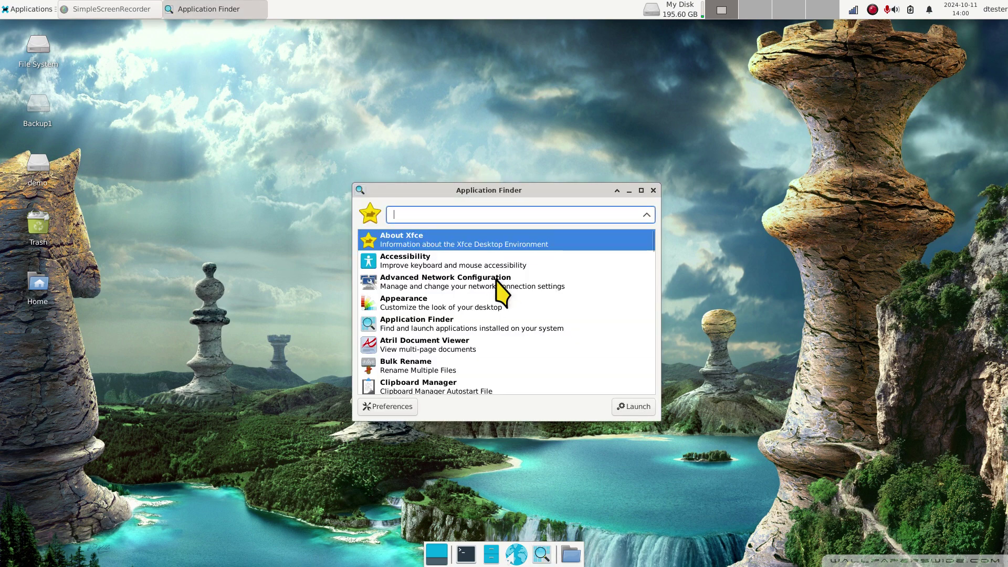
text(user)
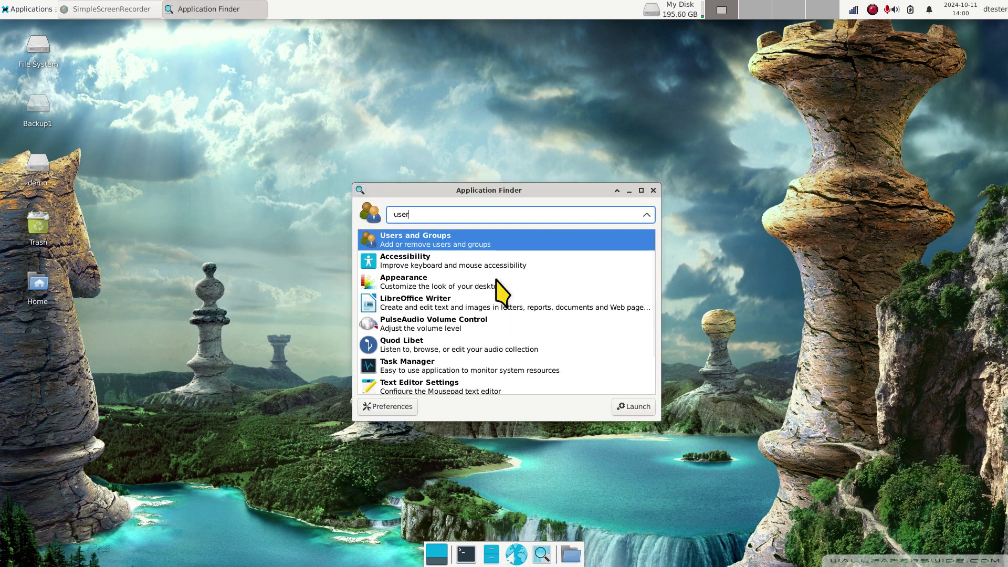
key(Return)
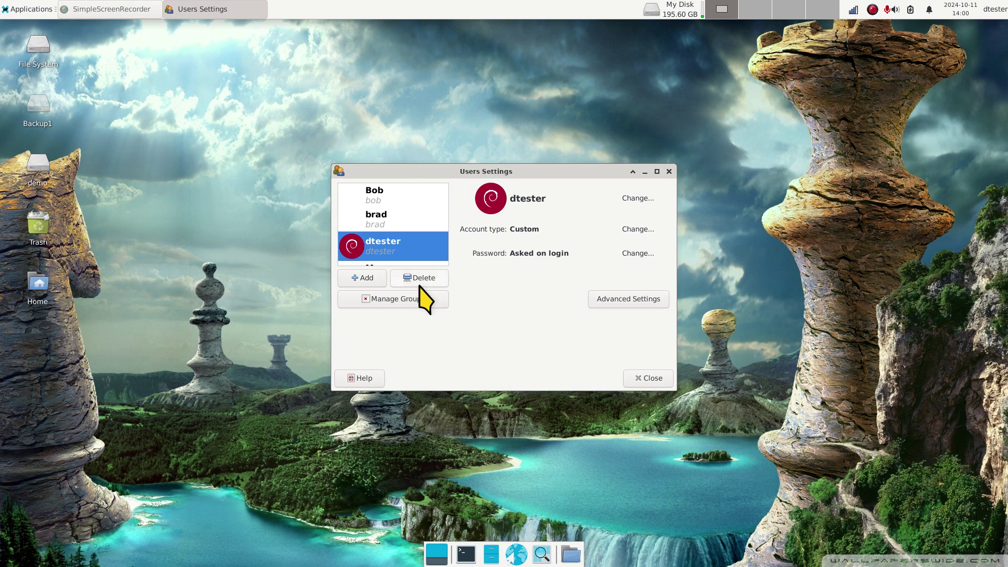
Step: Start adding a user, authenticate with the root password, and begin entering the name larry
click(349, 278)
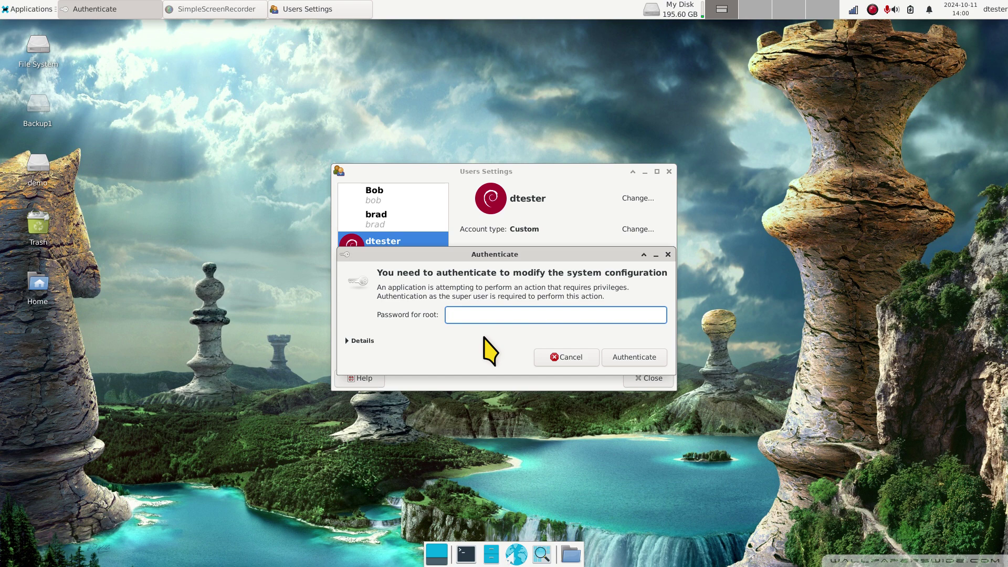
text(*****)
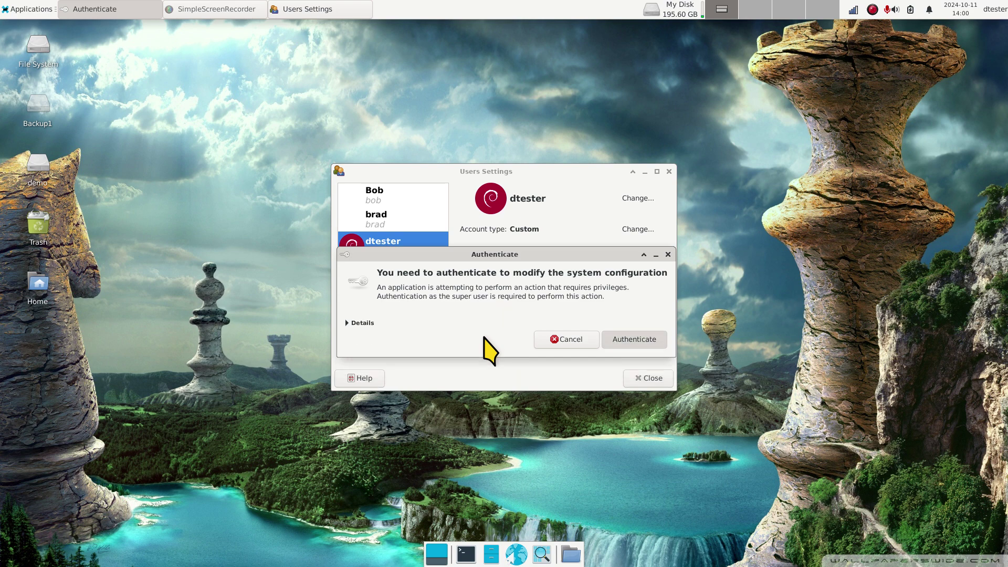
key(Return)
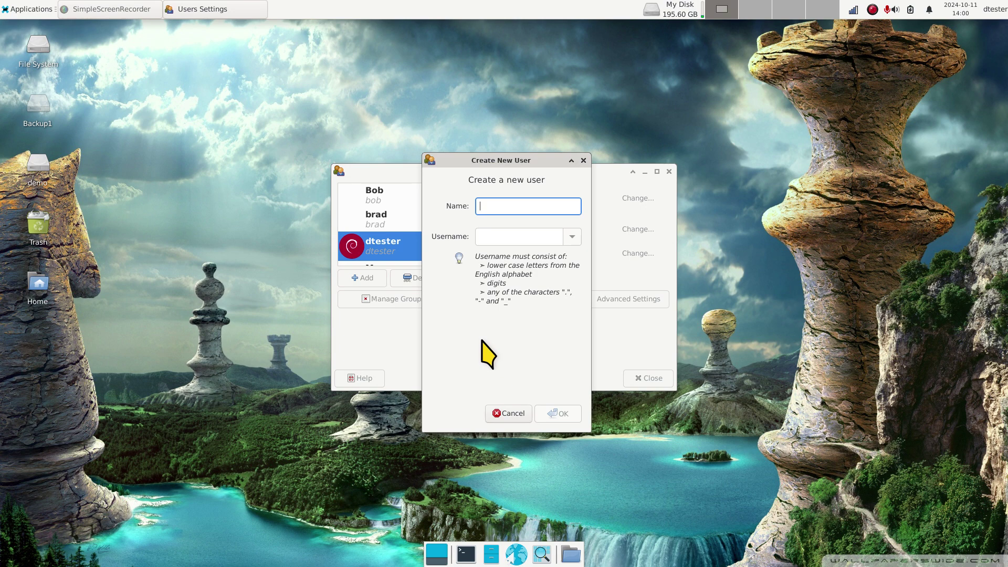
text(larry)
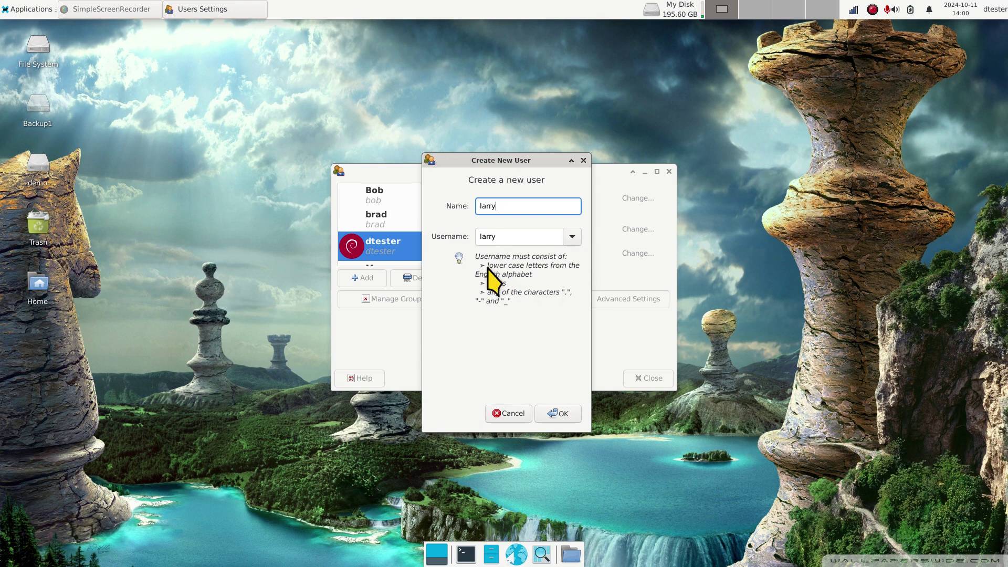
Step: Confirm creating larry, then enter and confirm his new password
click(563, 419)
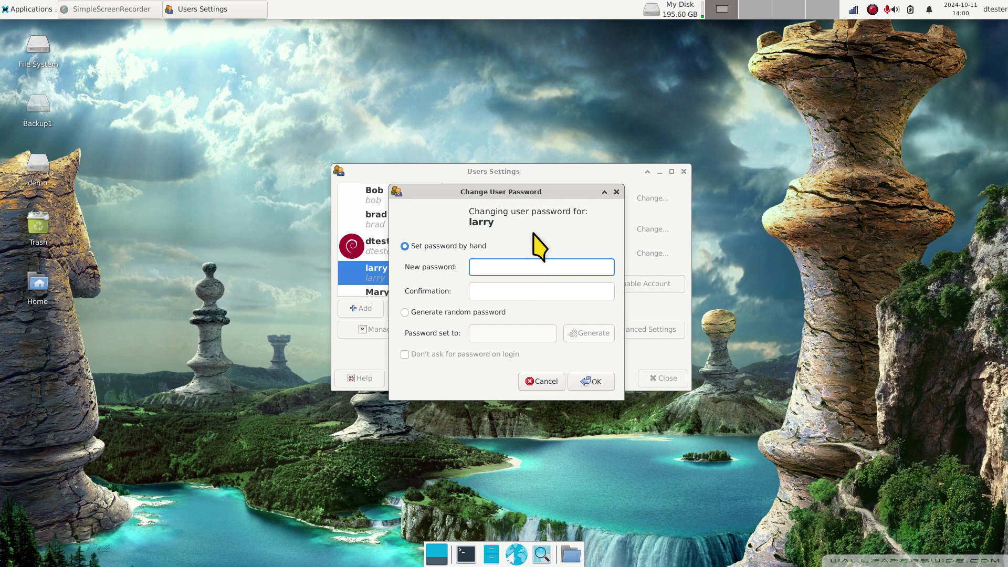
text(larry)
text(•••••)
click(492, 292)
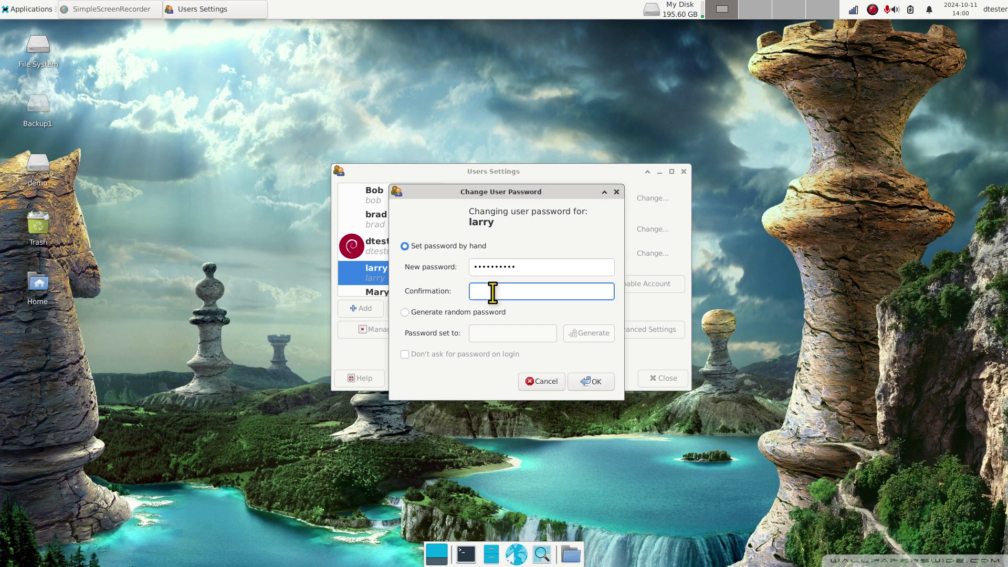
text(••••••••••)
click(592, 382)
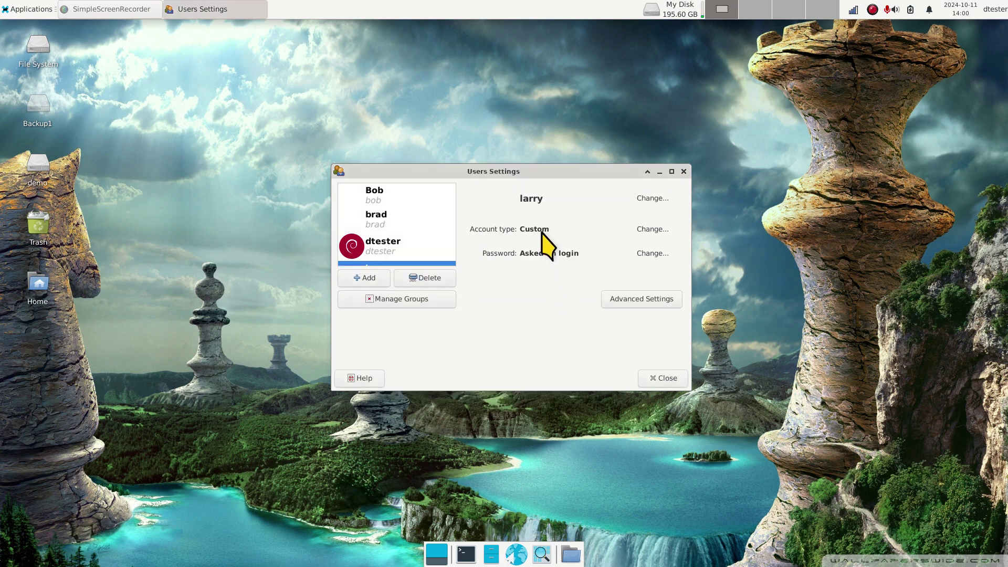
Step: Change larry's account type from Custom to Desktop user
click(651, 229)
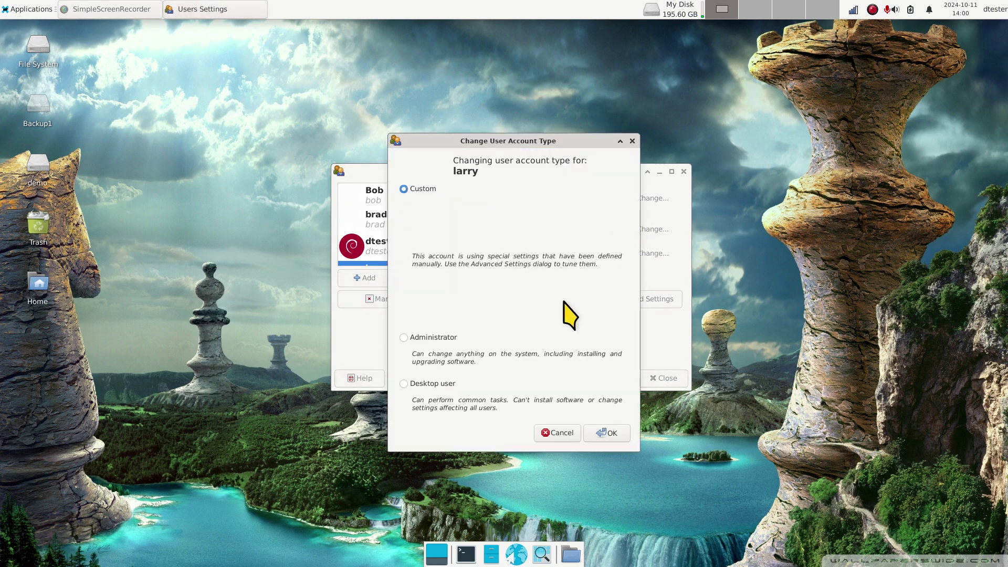
click(413, 387)
click(609, 433)
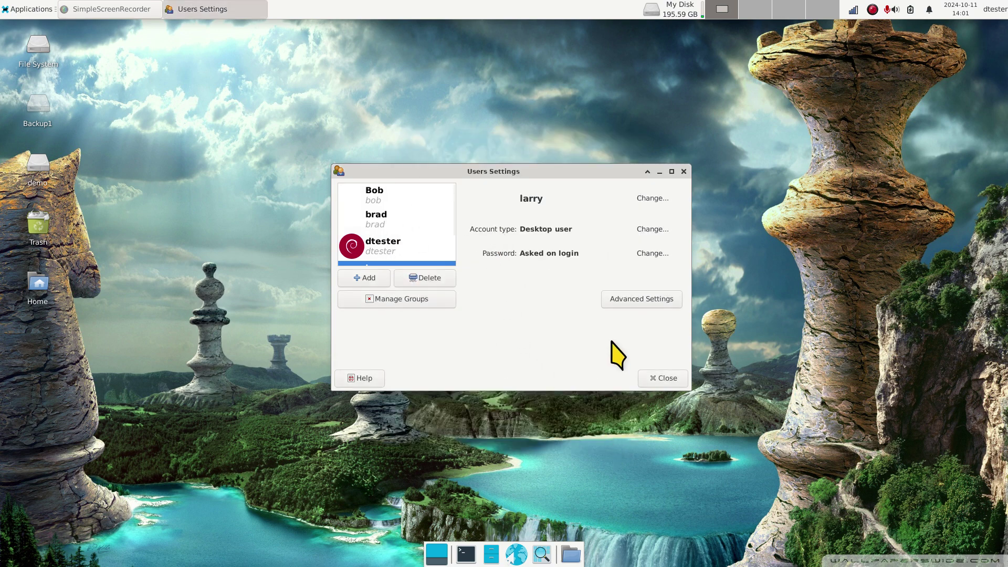
Step: Close the user settings and open /home in Thunar, centred, showing larry's home folder
click(666, 378)
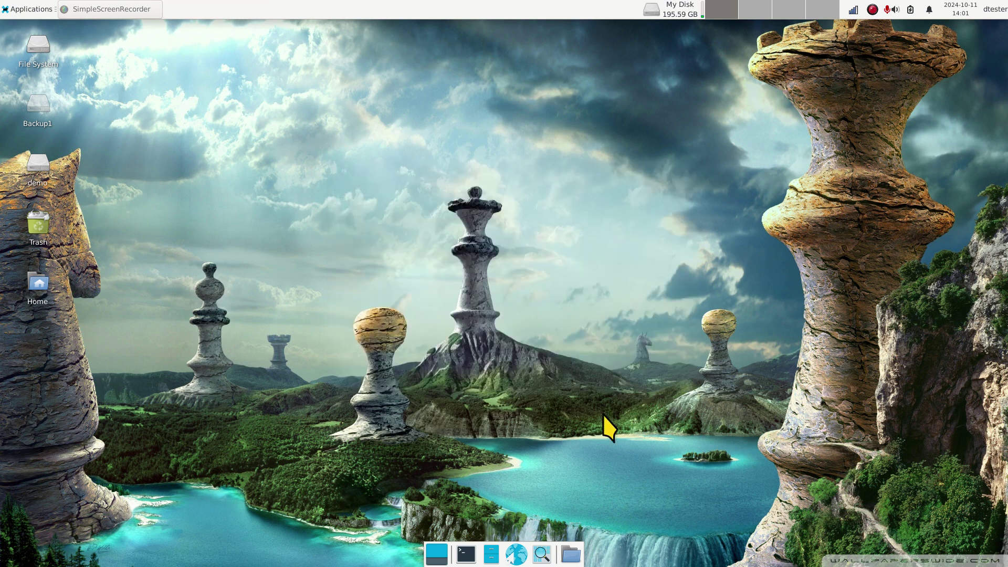
click(491, 554)
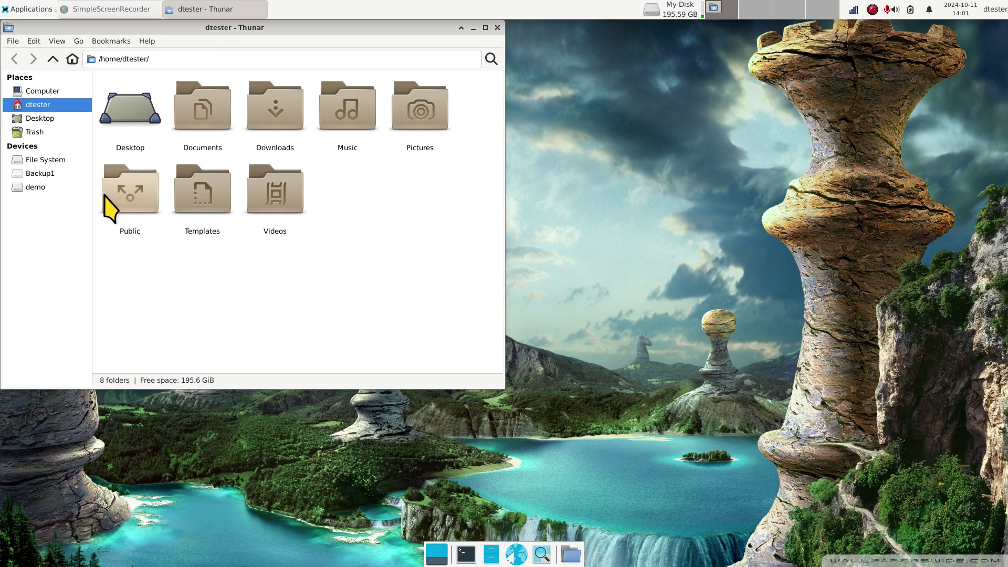
click(58, 161)
double_click(417, 111)
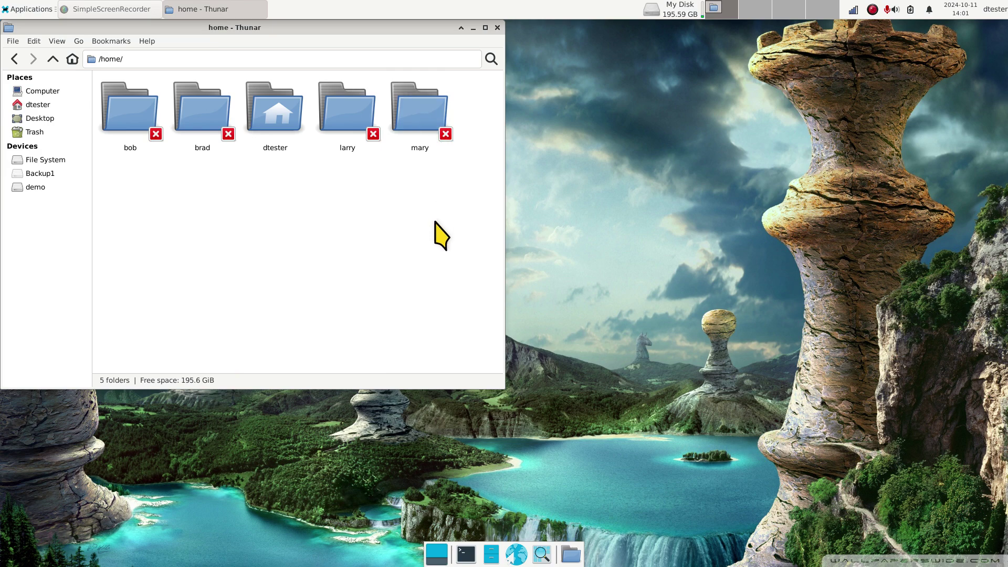
drag(313, 28, 530, 111)
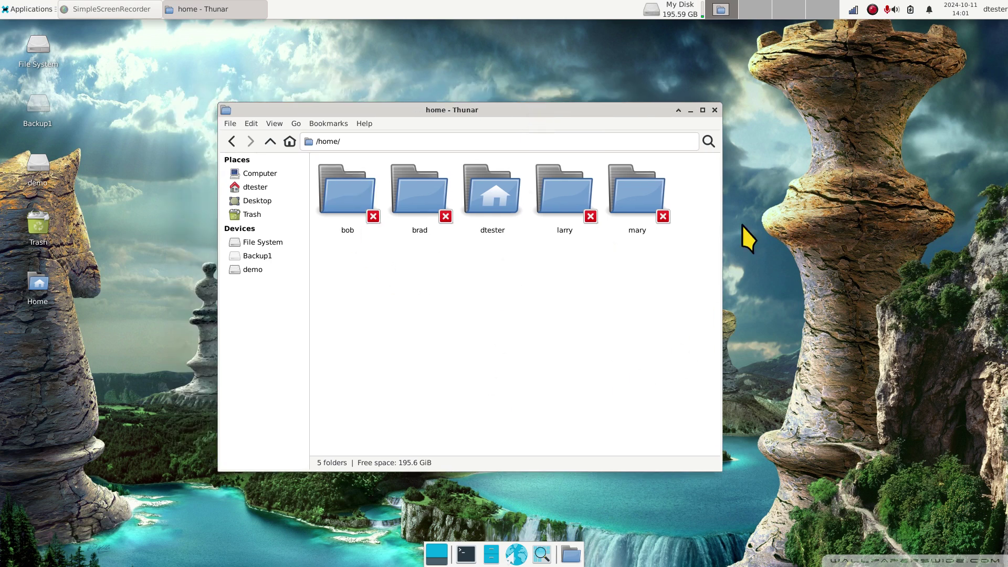
mouse_move(663, 8)
Step: Close the Thunar /home window
click(715, 110)
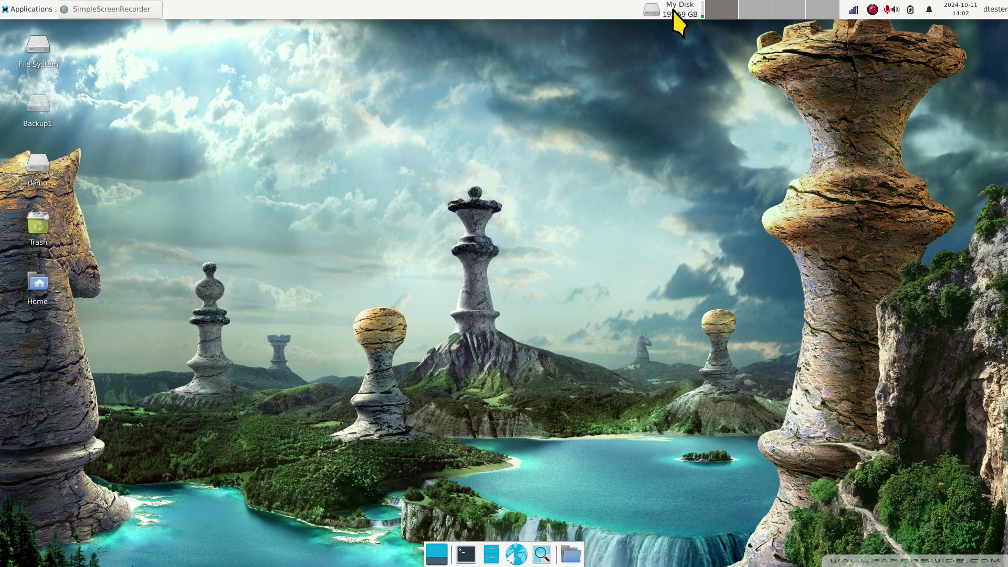